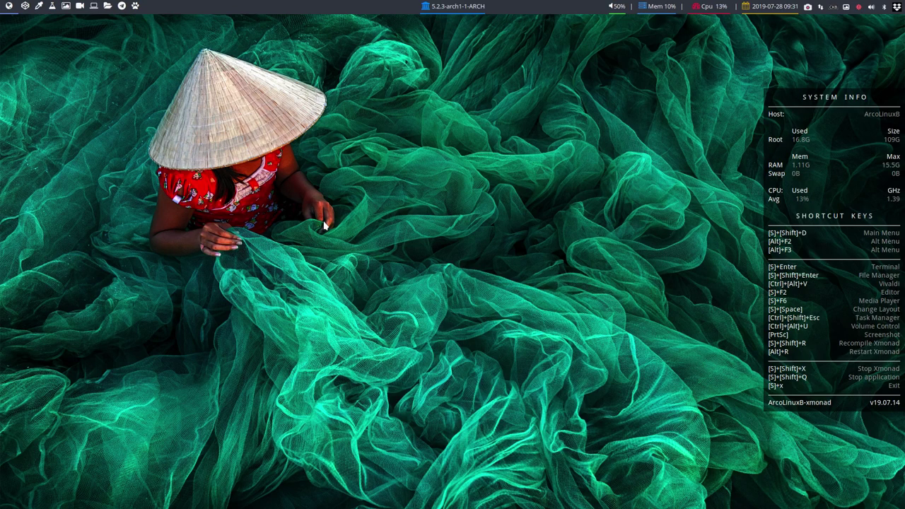
# In a new terminal, run kc and the upall system upgrade, entering the sudo password.
pyautogui.press('super+Return')
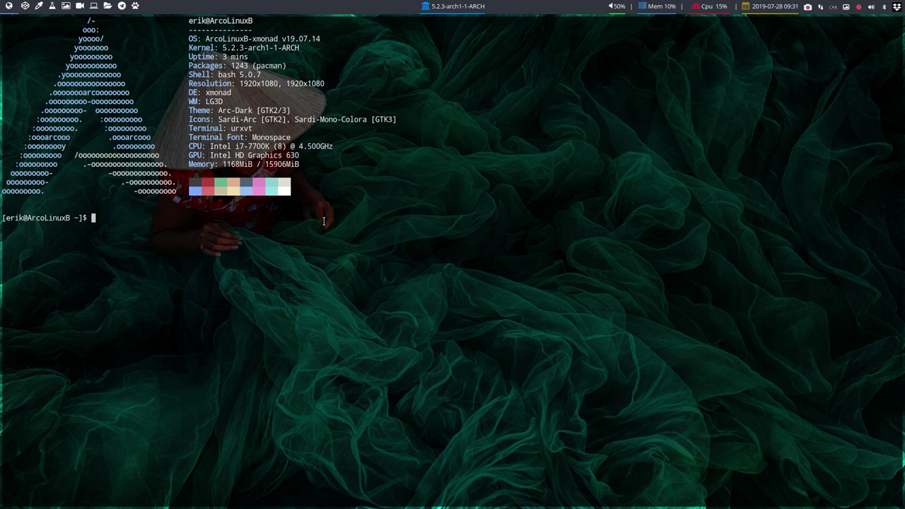
pyautogui.write('kc')
pyautogui.press('Return')
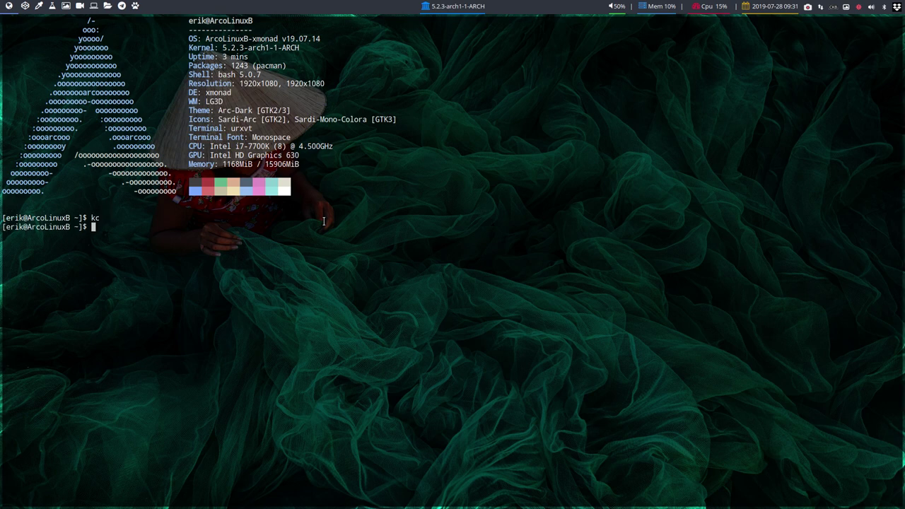
pyautogui.write('upall')
pyautogui.press('Return')
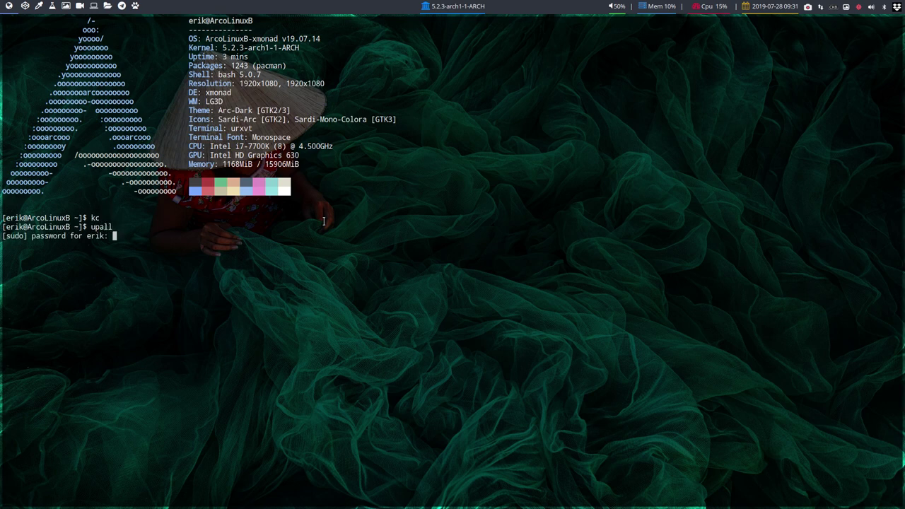
pyautogui.press('Return')
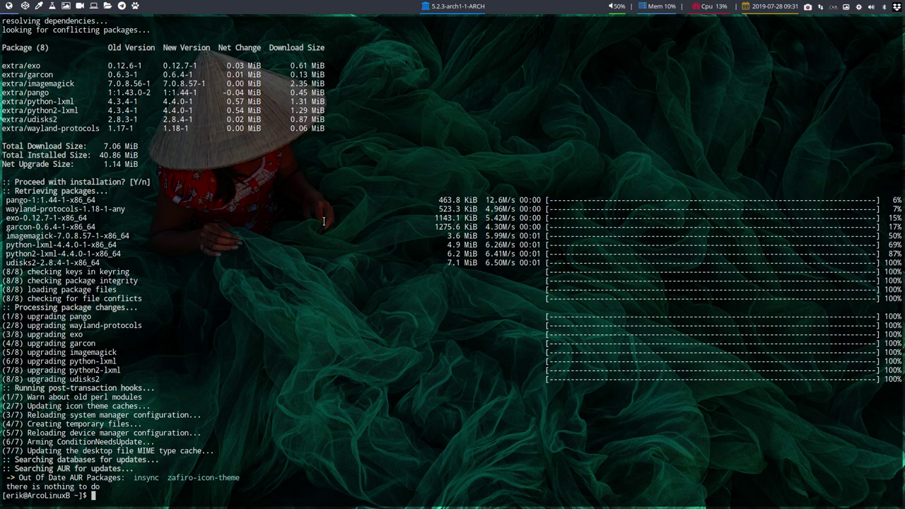
# Show the system summary with neofetch, then close the terminal.
pyautogui.write('nefetch')
pyautogui.press('BackSpace')
pyautogui.press('BackSpace')
pyautogui.press('BackSpace')
pyautogui.press('BackSpace')
pyautogui.press('BackSpace')
pyautogui.write('ofetch')
pyautogui.press('Return')
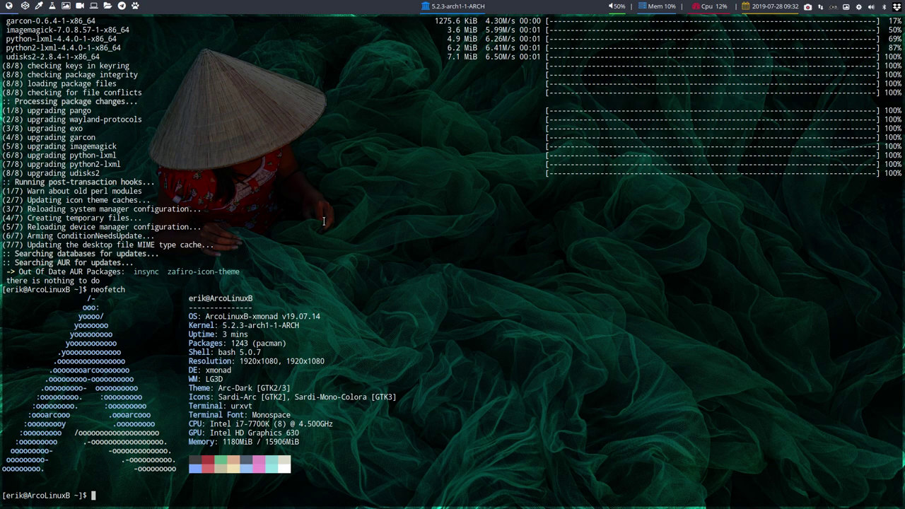
pyautogui.press('super+q')
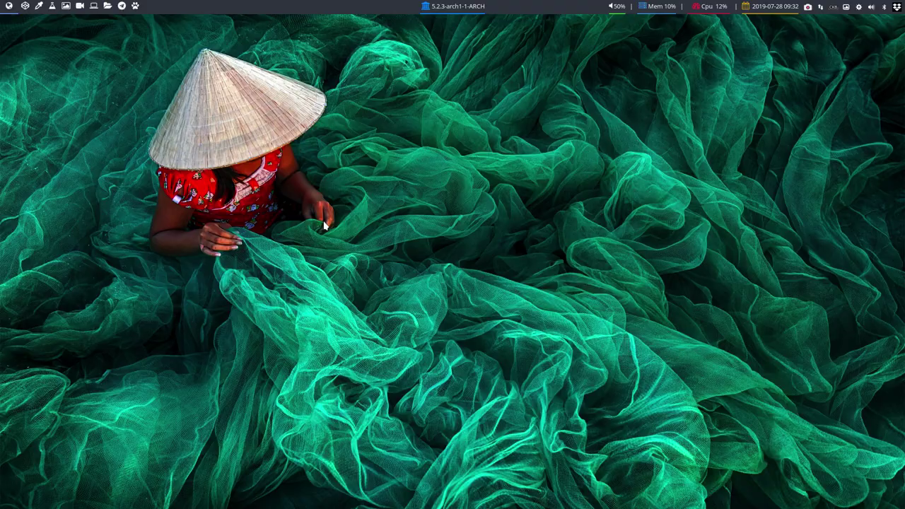
# Launch pavucontrol, browse Playback, Recording, Output Devices and Configuration, ending on Input Devices' microphone levels.
pyautogui.press('super+a')
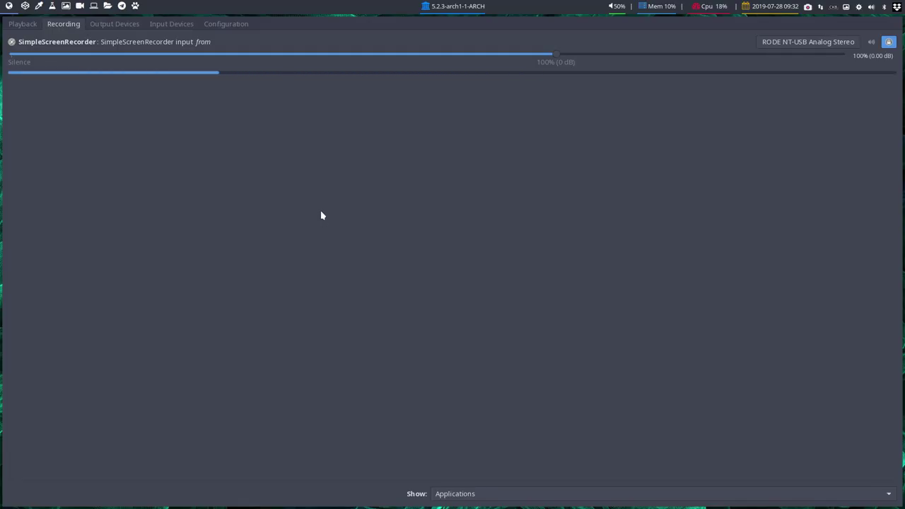
pyautogui.click(24, 25)
pyautogui.click(63, 24)
pyautogui.click(115, 24)
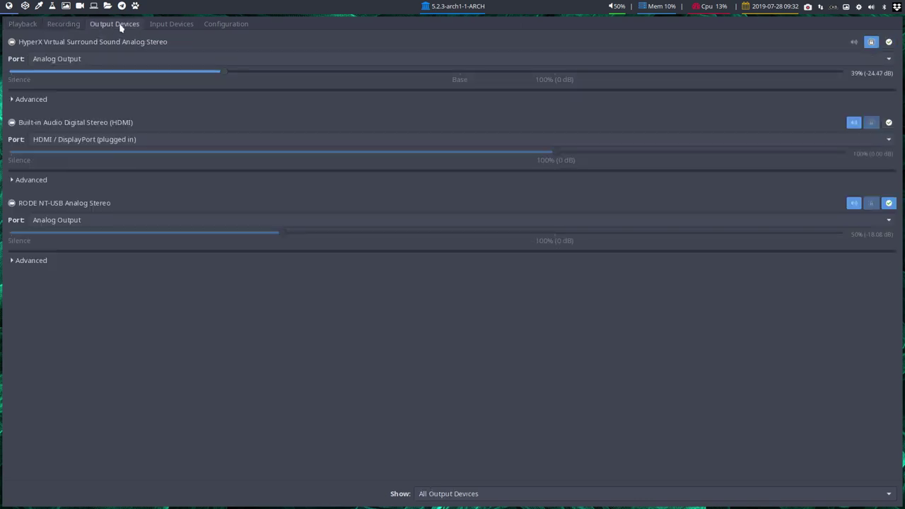
pyautogui.click(164, 26)
pyautogui.click(234, 26)
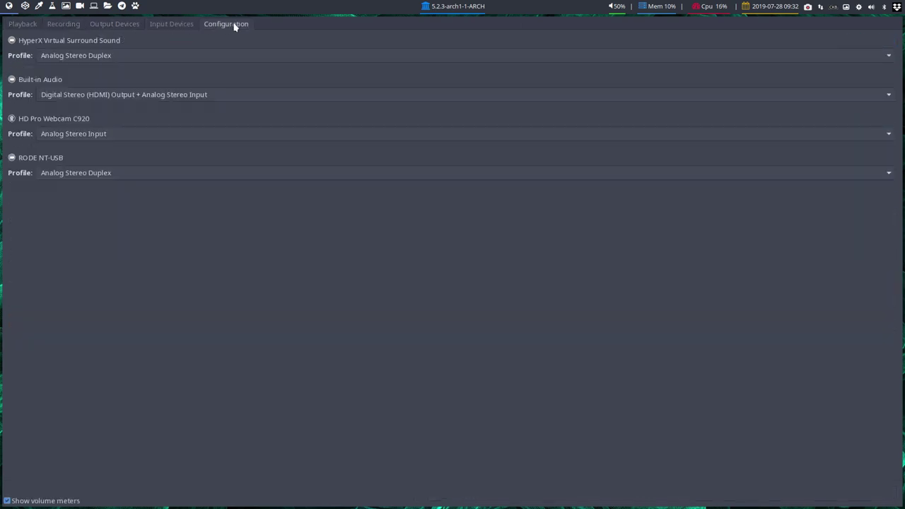
pyautogui.click(182, 25)
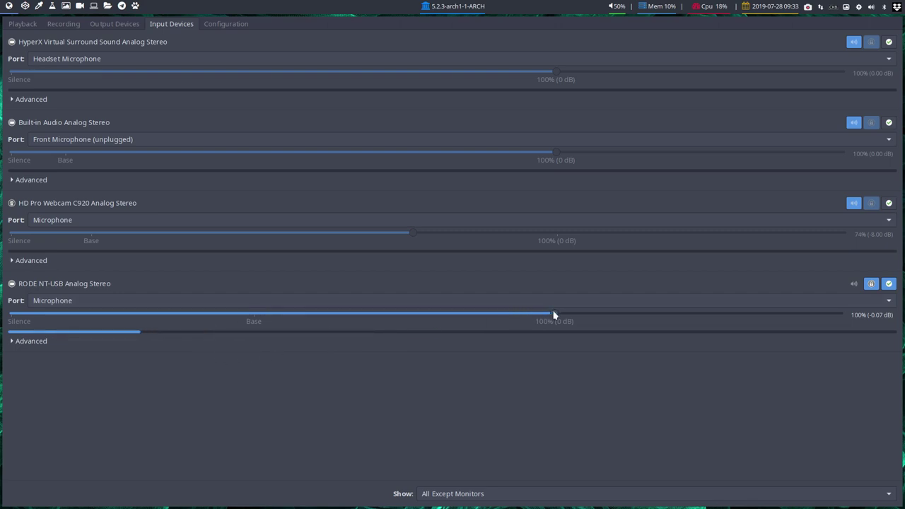
pyautogui.moveTo(553, 313); pyautogui.dragTo(438, 314)
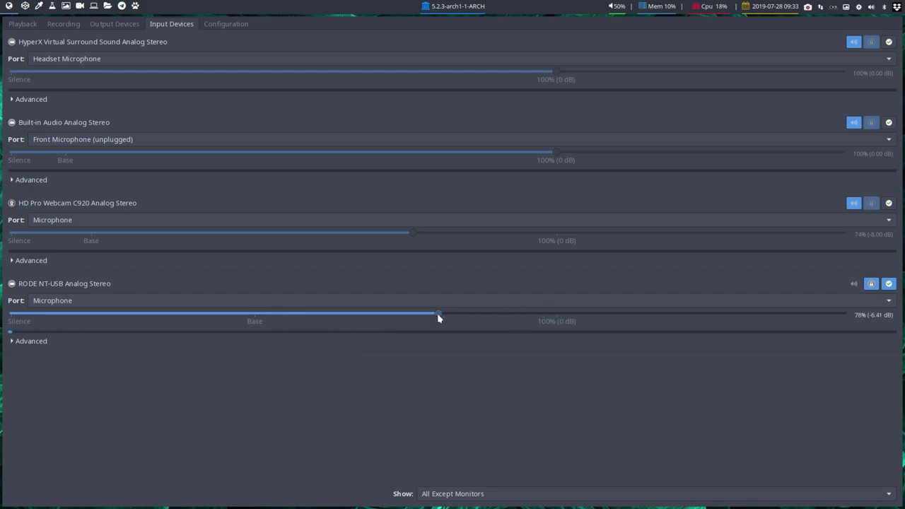
pyautogui.moveTo(438, 313); pyautogui.dragTo(555, 315)
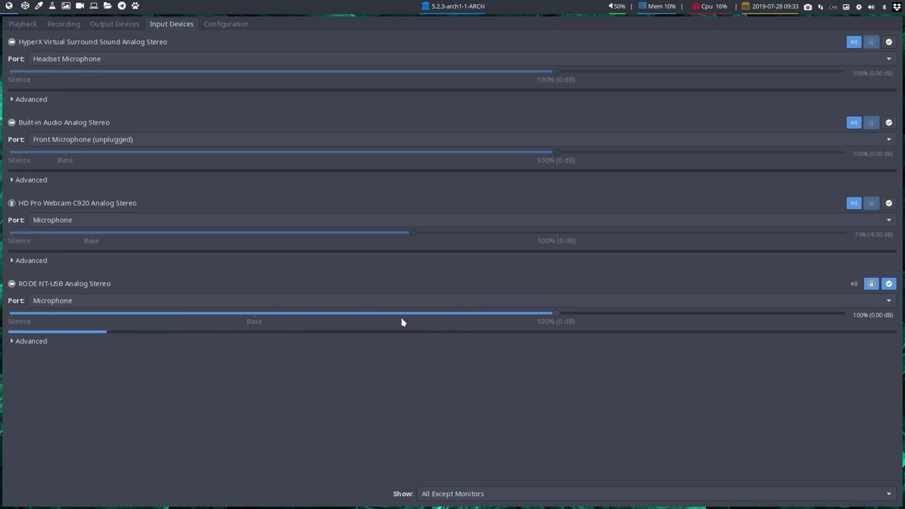
pyautogui.click(114, 24)
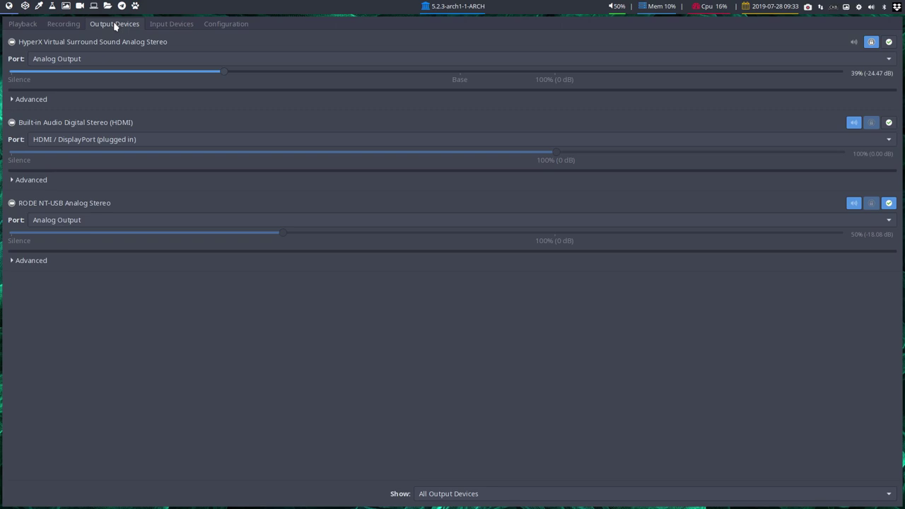
pyautogui.click(171, 24)
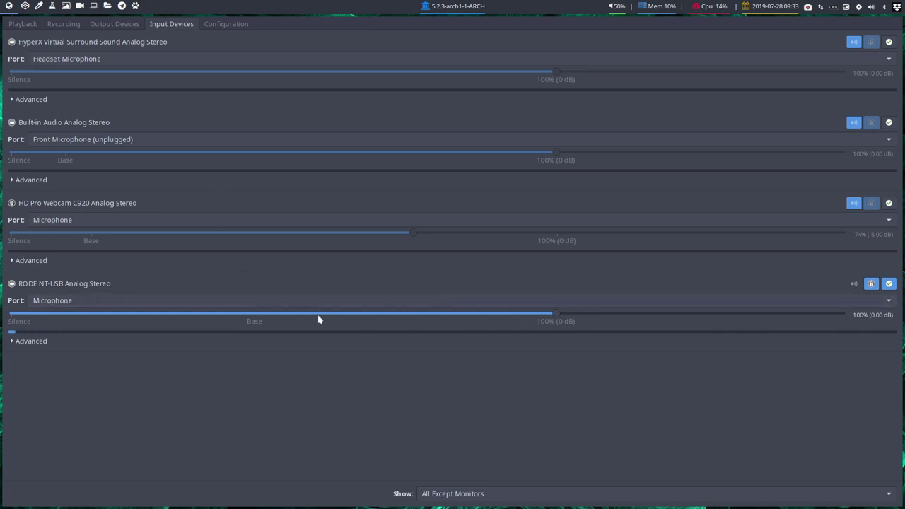
# Review pavucontrol's Output Devices, Recording, Configuration, Playback and Input Devices tabs, then close it with Alt+F4.
pyautogui.click(123, 27)
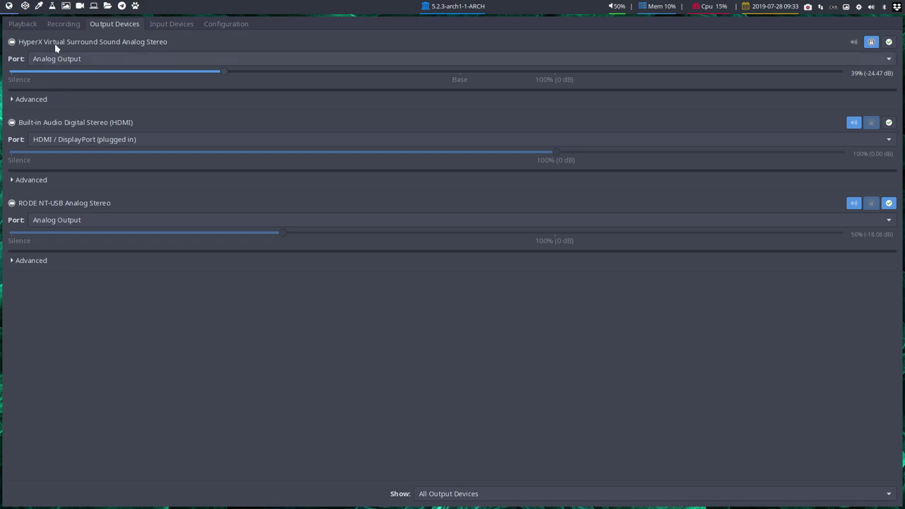
pyautogui.click(63, 24)
pyautogui.click(240, 25)
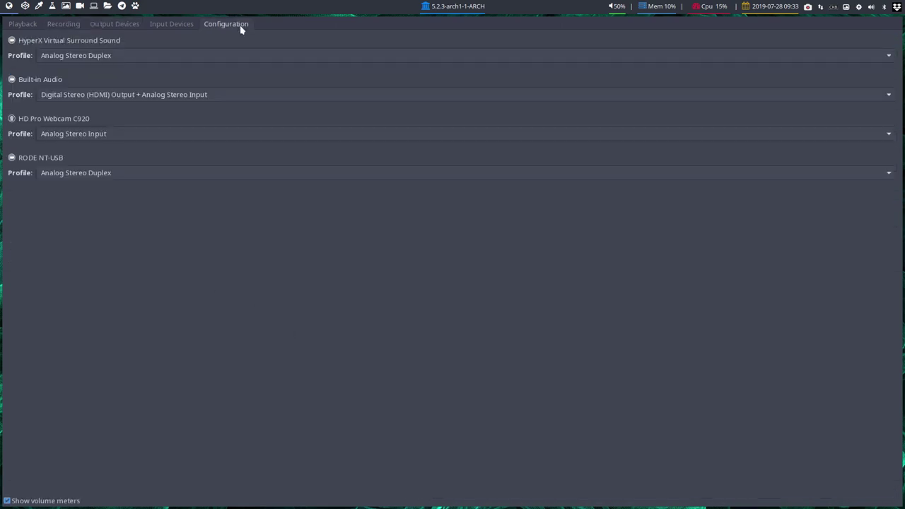
pyautogui.click(161, 24)
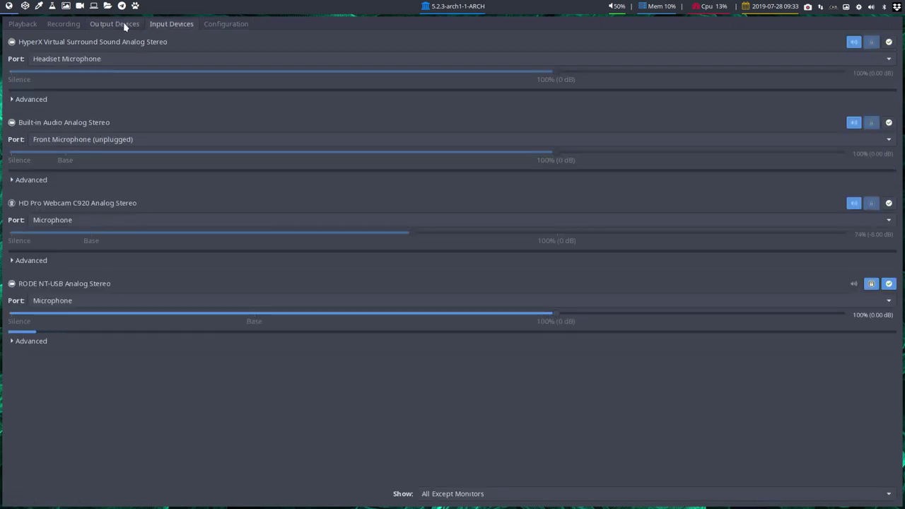
pyautogui.click(118, 24)
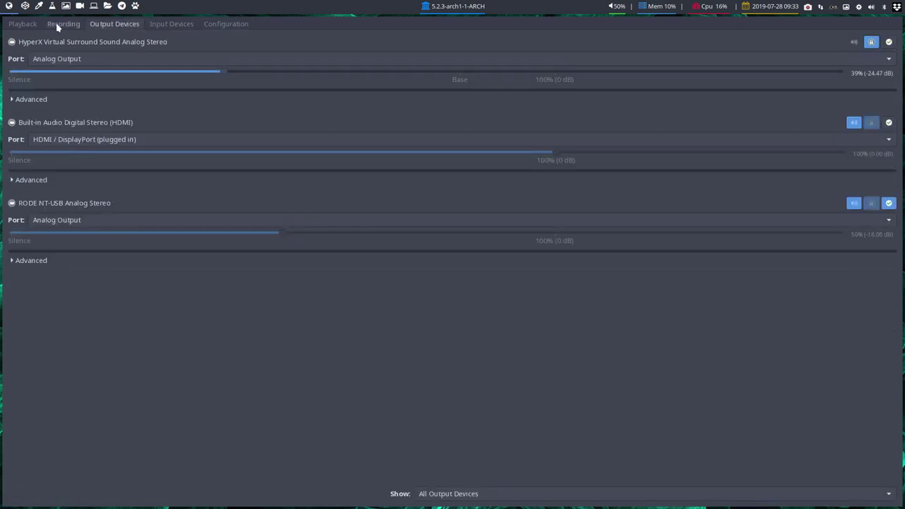
pyautogui.click(58, 26)
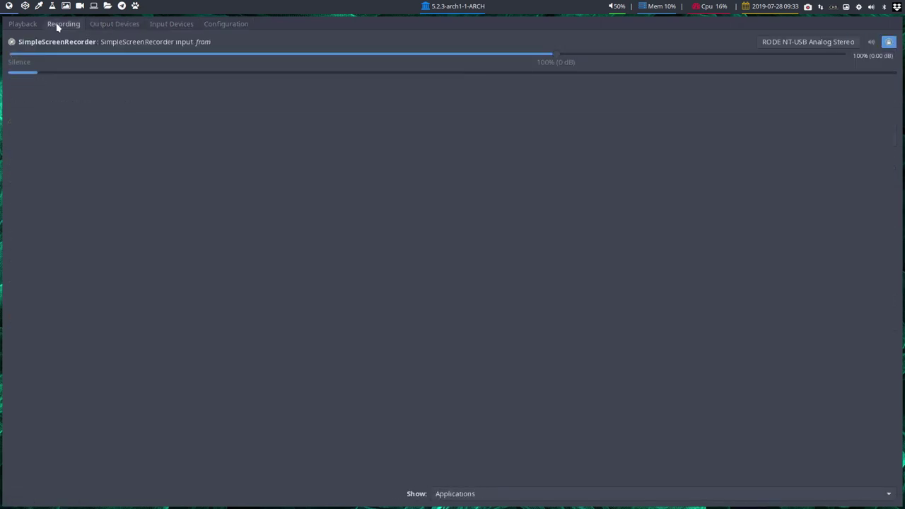
pyautogui.click(28, 26)
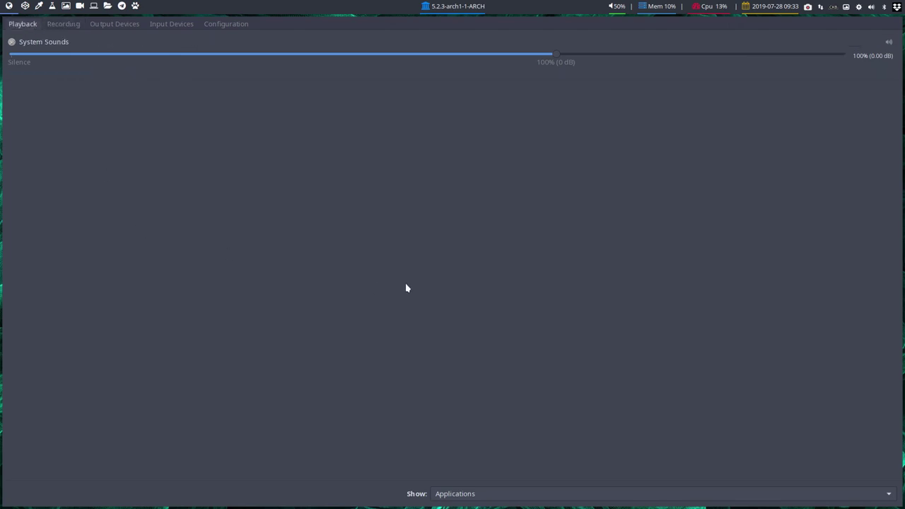
pyautogui.click(65, 25)
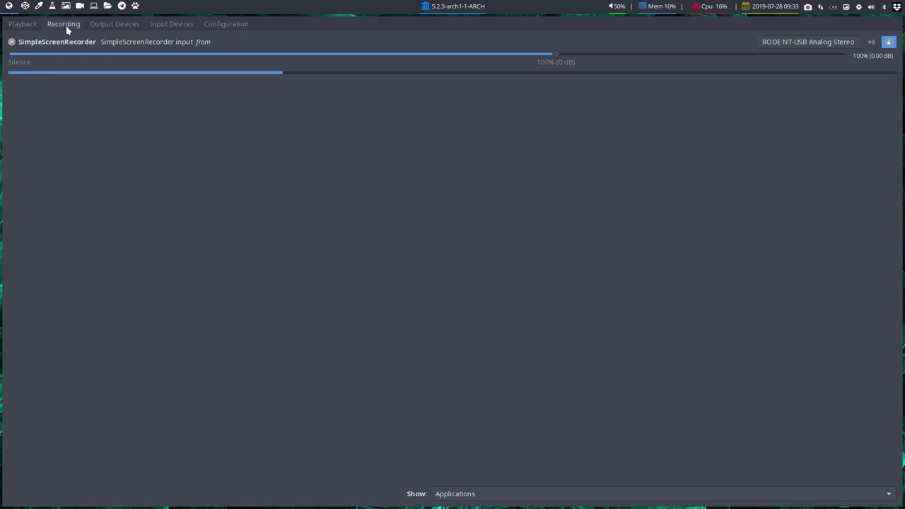
pyautogui.click(96, 25)
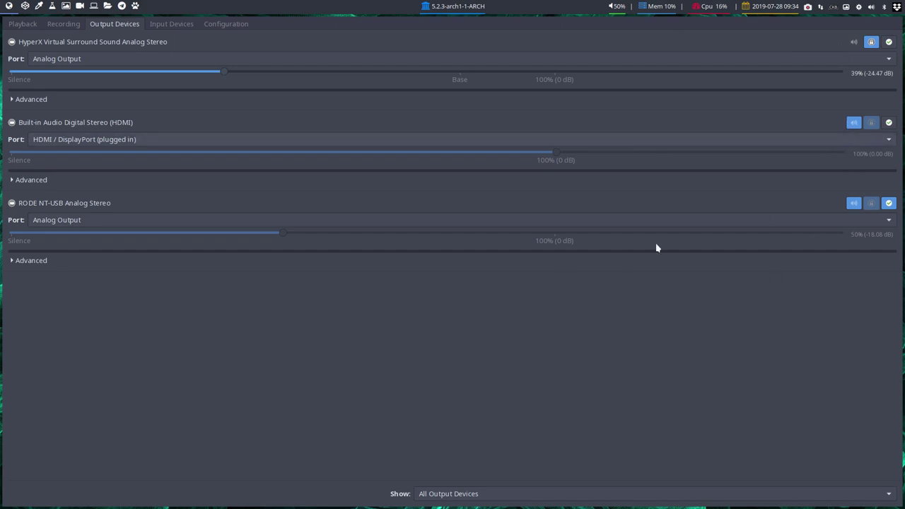
pyautogui.click(177, 26)
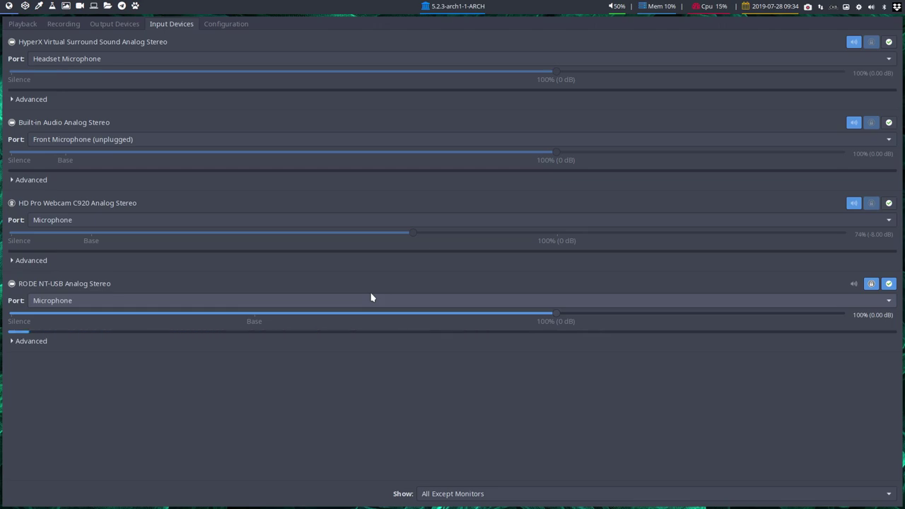
pyautogui.hotkey('alt', 'F4')
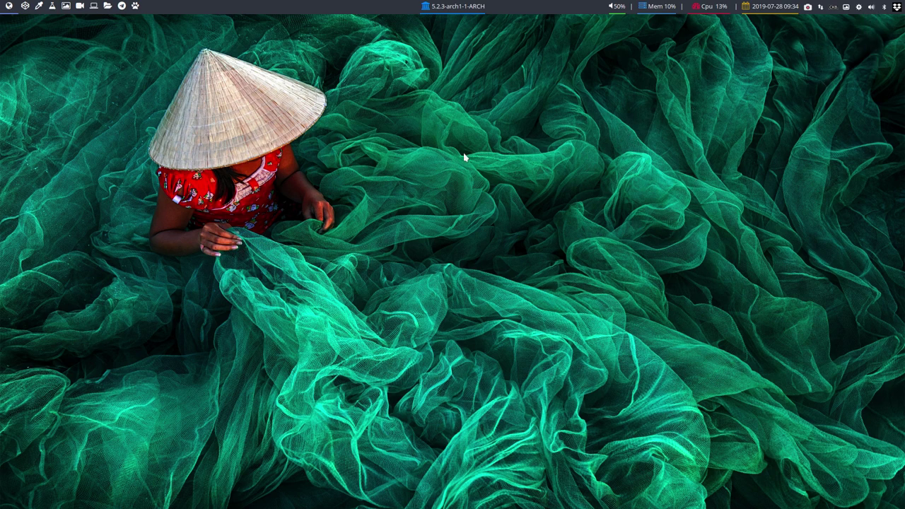
# Reinstall volumeicon with 'sudo pacman -S volumeicon', then close the terminal.
pyautogui.press('super+Return')
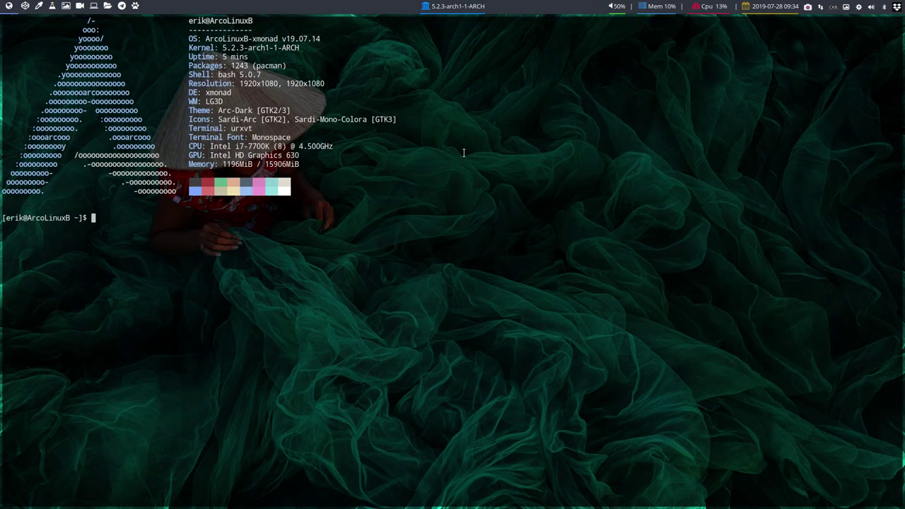
pyautogui.write('sudo pacman ')
pyautogui.write('-S volume')
pyautogui.press('Tab')
pyautogui.press('Tab')
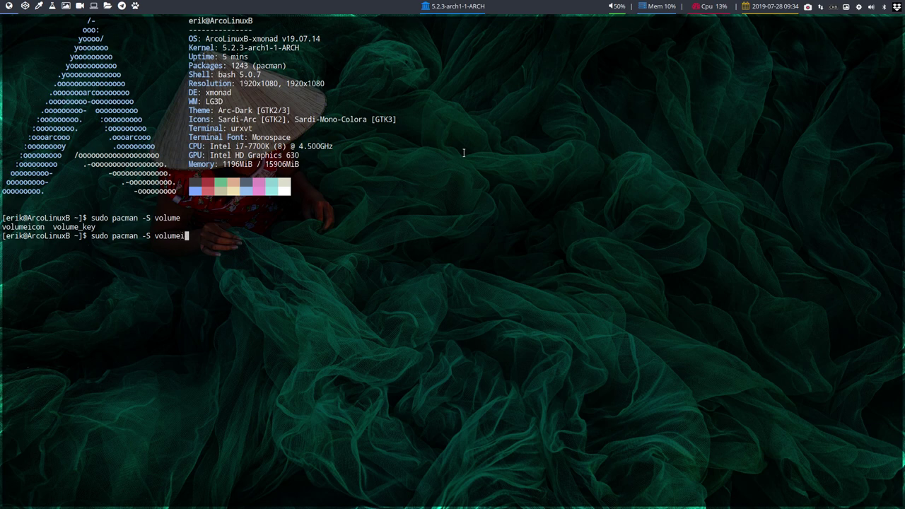
pyautogui.write('icon')
pyautogui.press('Return')
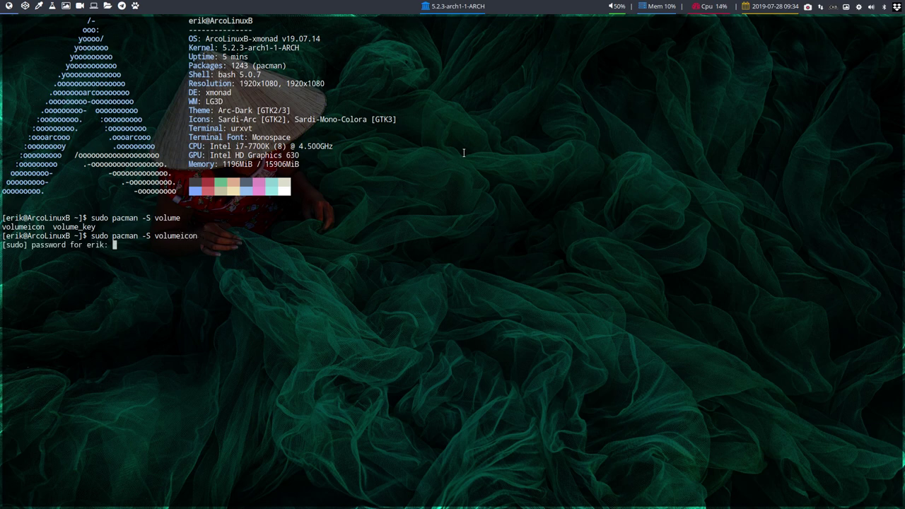
pyautogui.press('Return')
pyautogui.press('Return')
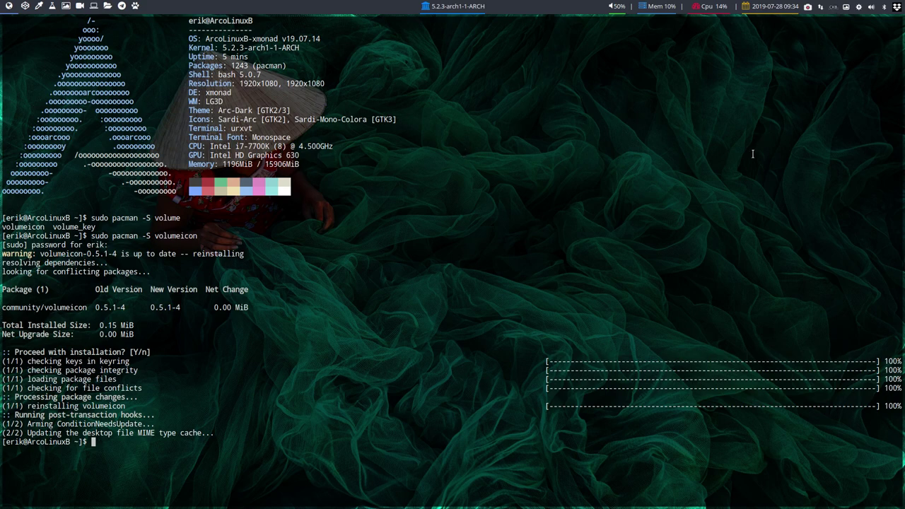
pyautogui.press('super+q')
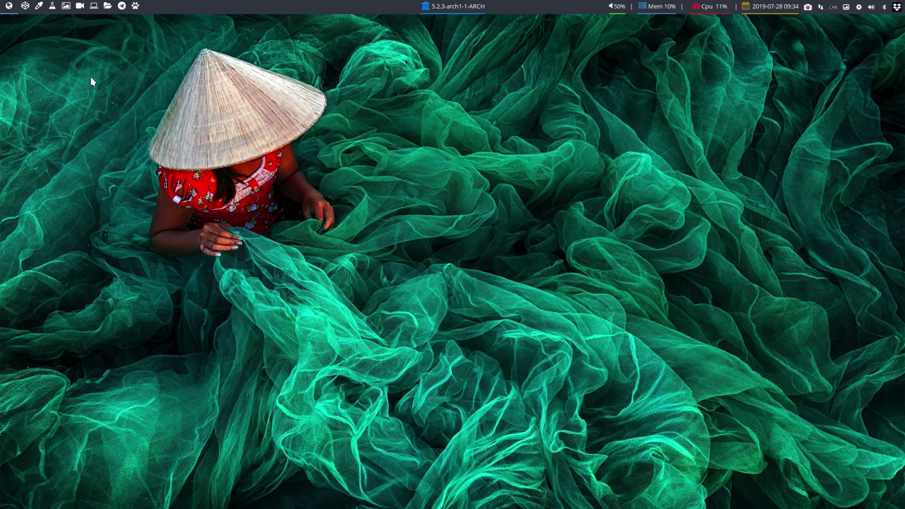
# Select .xmonad and .xmonad (copy 1) in Thunar's home folder and run Compare on them.
pyautogui.press('super+shift+Return')
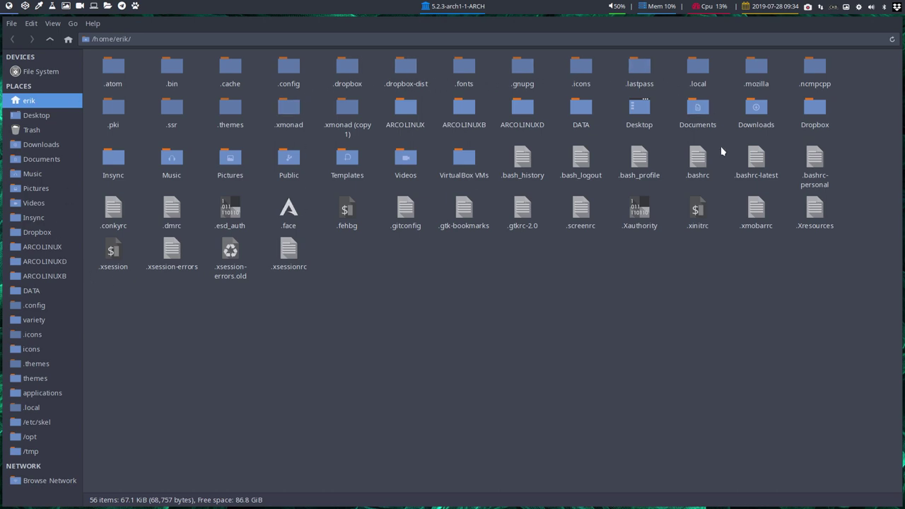
pyautogui.click(285, 116)
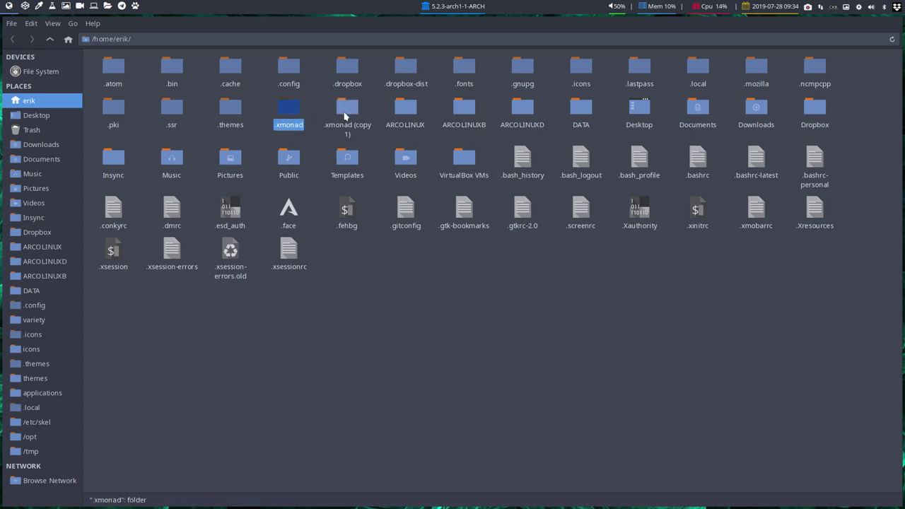
pyautogui.moveTo(268, 97); pyautogui.dragTo(349, 113)
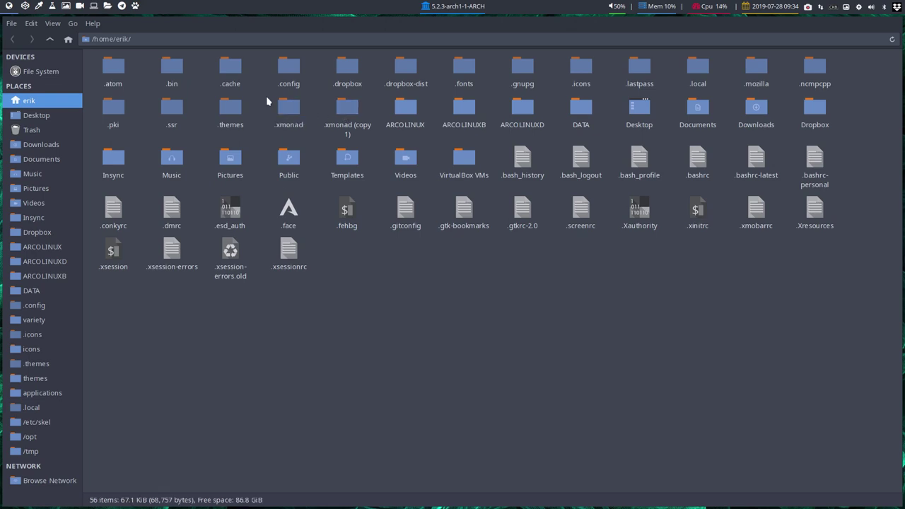
pyautogui.rightClick(350, 113)
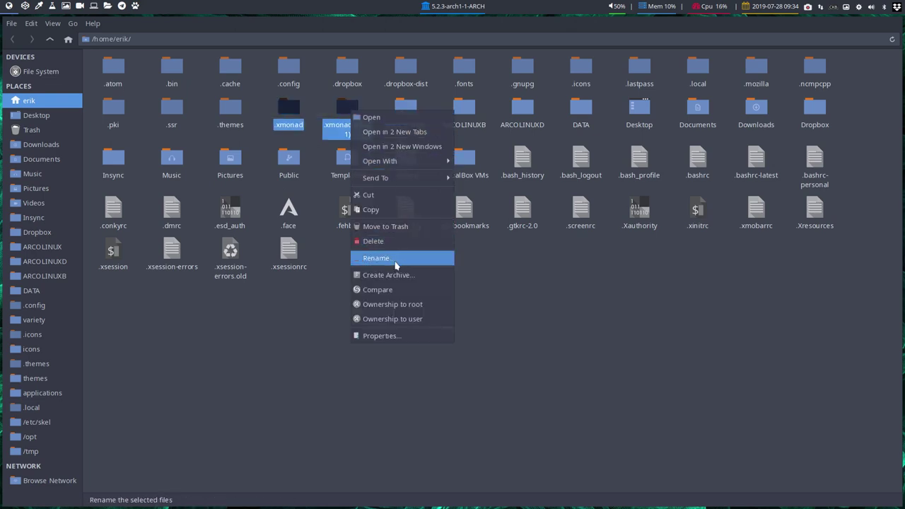
pyautogui.click(393, 289)
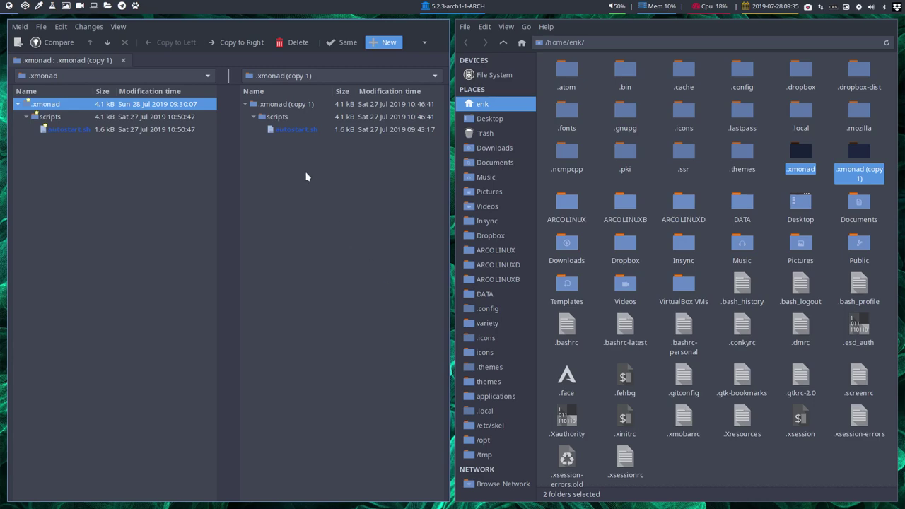
# Open the autostart.sh diff, showing volumeicon commented out only in the copy.
pyautogui.doubleClick(296, 131)
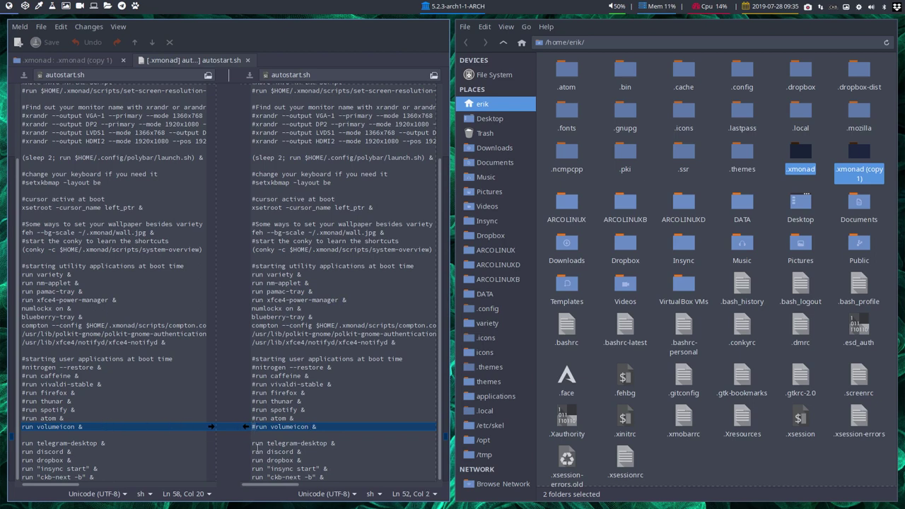
pyautogui.press('shift')
# Close Meld, then raise the tray volumeicon level to about 69 using its slider and scroll wheel.
pyautogui.press('super+q')
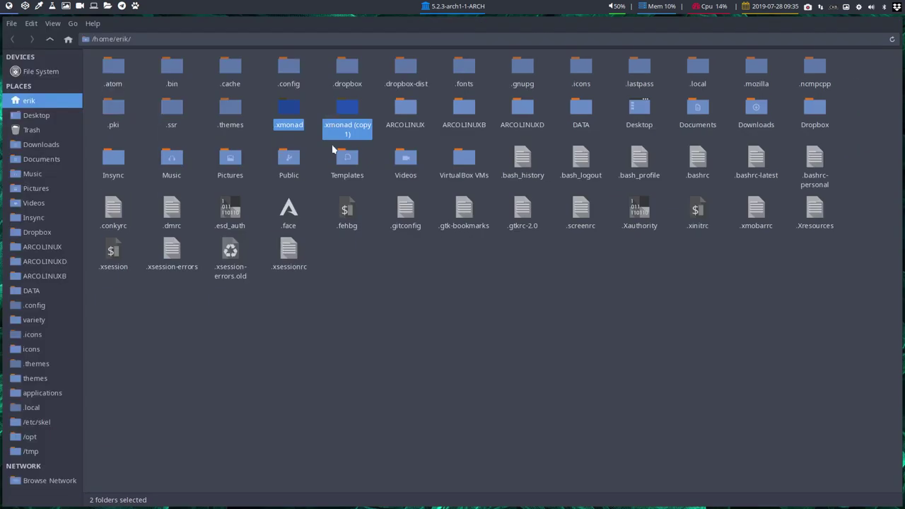
pyautogui.click(366, 282)
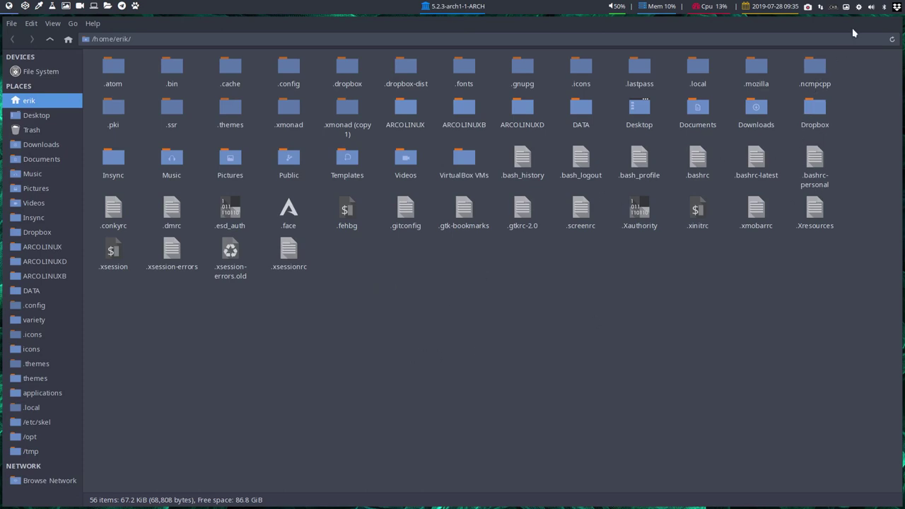
pyautogui.click(871, 7)
pyautogui.moveTo(872, 56)
pyautogui.mouseDown()
pyautogui.moveTo(871, 41)
pyautogui.moveTo(874, 51)
pyautogui.mouseUp()
pyautogui.scroll(-1, 871, 10)
pyautogui.scroll(-1, 871, 8)
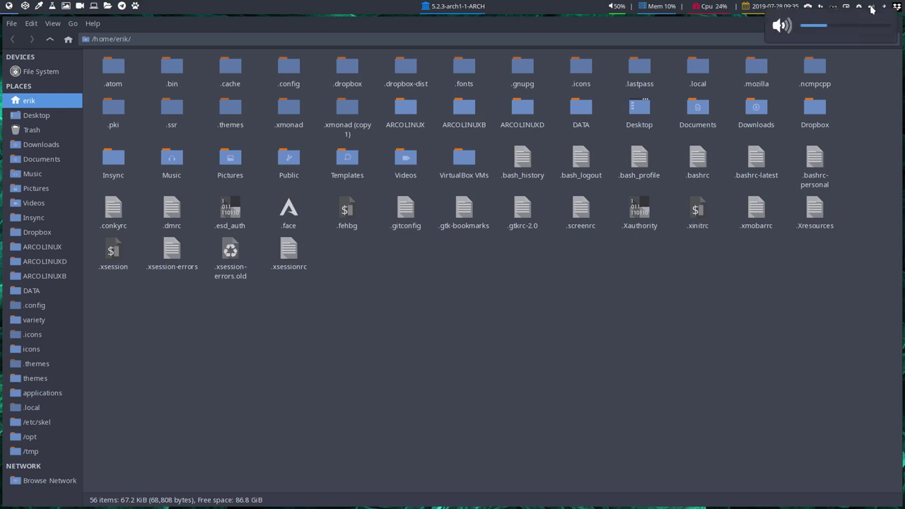
pyautogui.scroll(1, 872, 9)
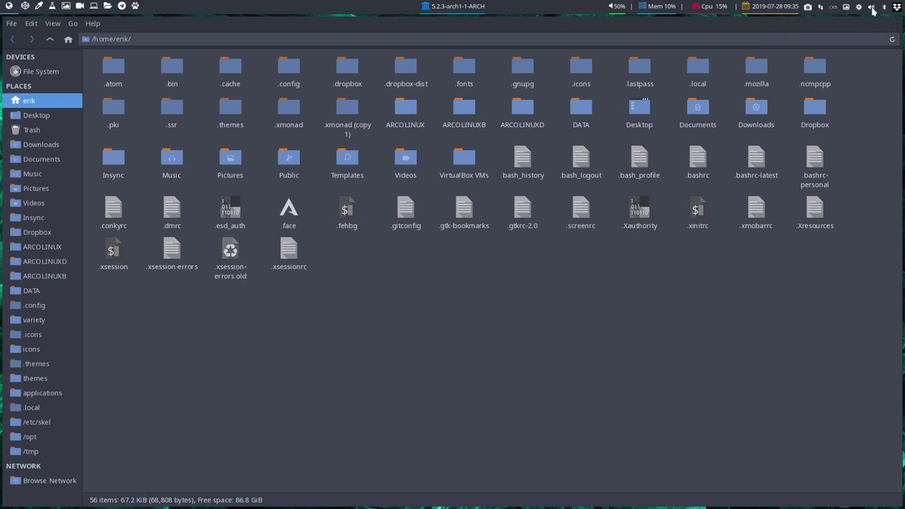
pyautogui.rightClick(872, 9)
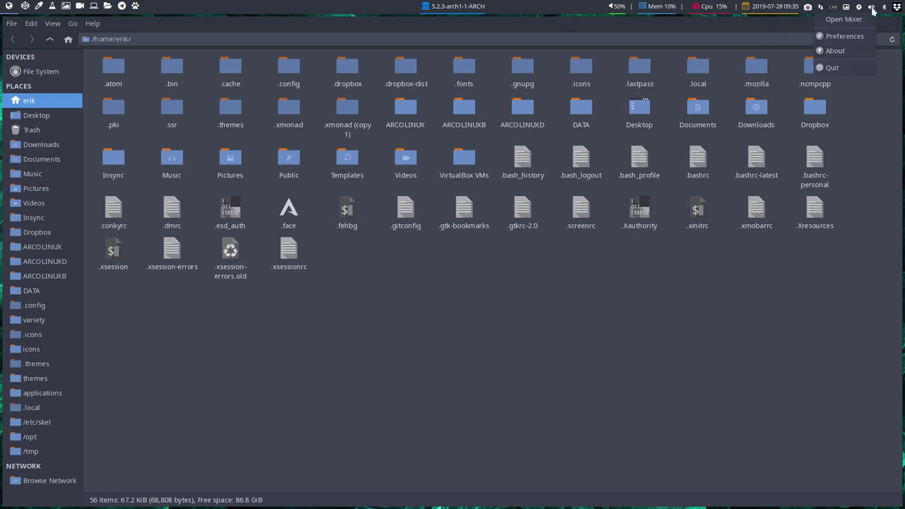
# Set volumeicon's device to HyperX Virtual Surround Sound, keep the Default icon theme, and review the other pages.
pyautogui.click(847, 37)
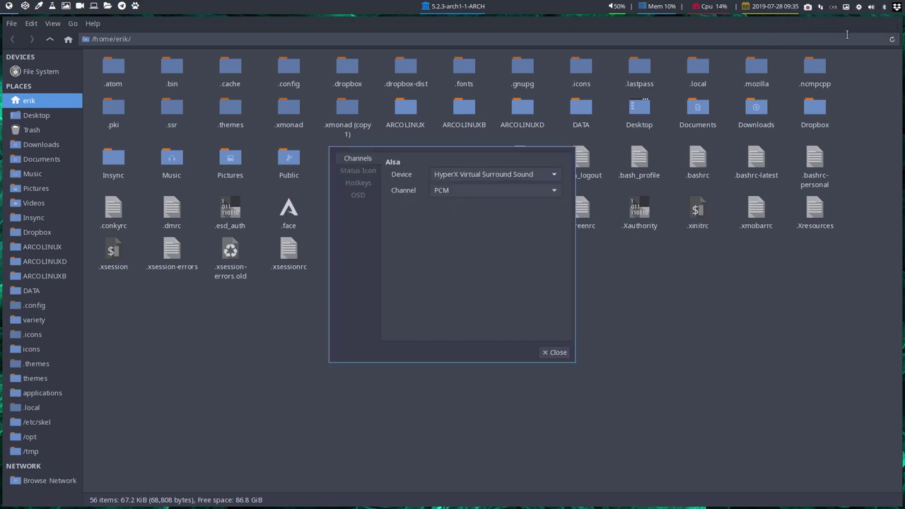
pyautogui.click(511, 176)
pyautogui.click(511, 176)
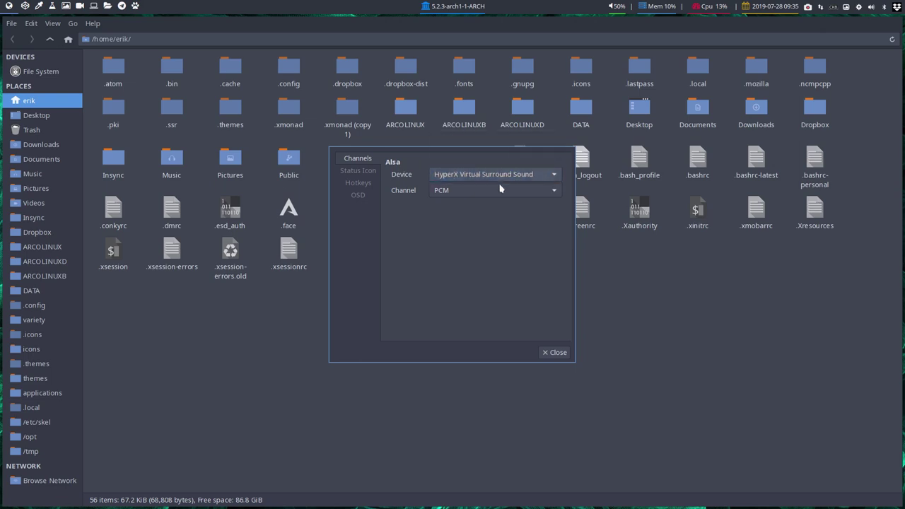
pyautogui.click(369, 172)
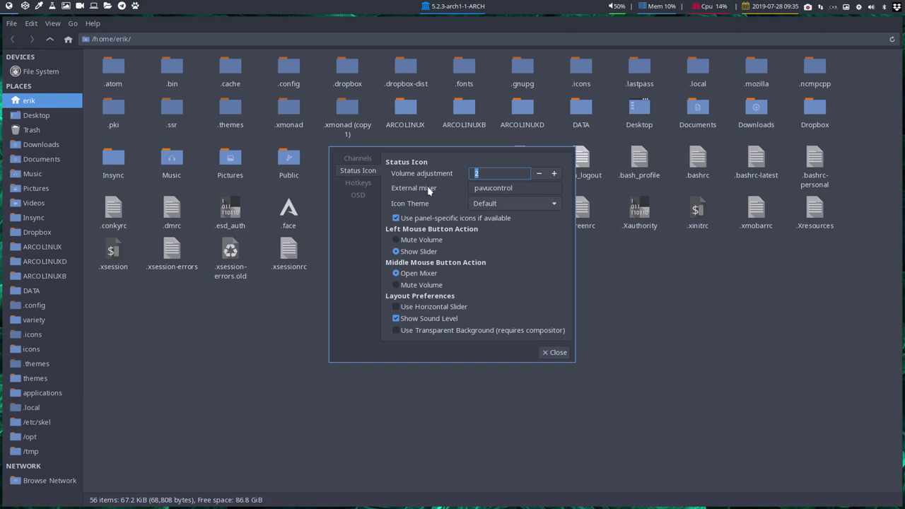
pyautogui.click(508, 206)
pyautogui.click(508, 206)
pyautogui.click(363, 184)
pyautogui.click(361, 195)
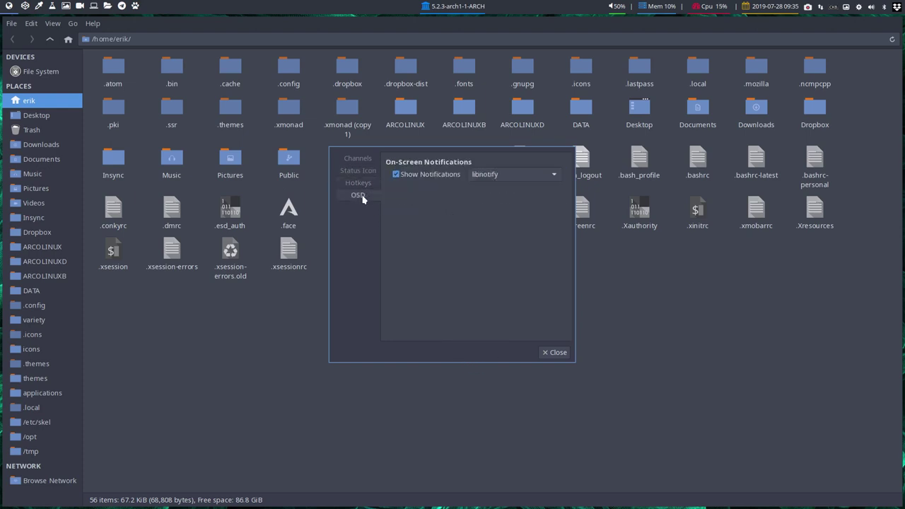
pyautogui.click(554, 352)
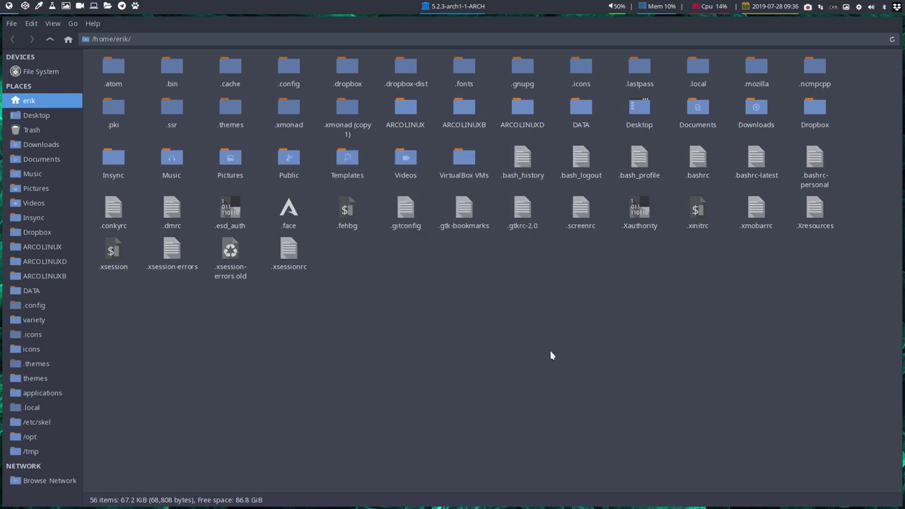
pyautogui.rightClick(871, 8)
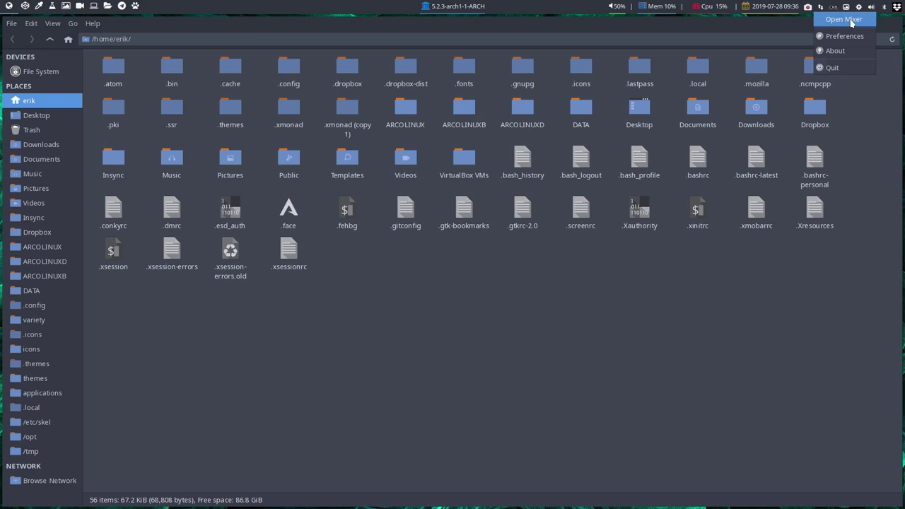
# Open the full pavucontrol mixer from volumeicon, check its device and Configuration tabs, then close it.
pyautogui.click(854, 20)
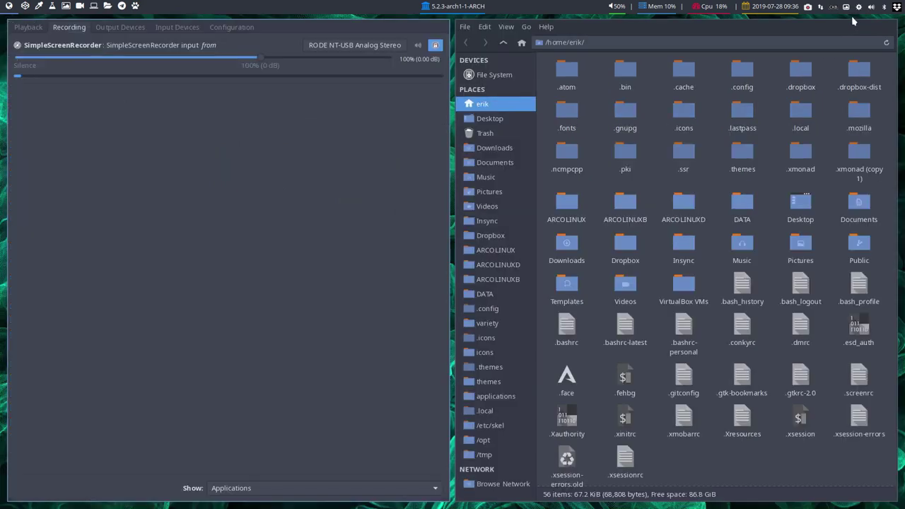
pyautogui.click(177, 28)
pyautogui.click(126, 28)
pyautogui.click(173, 28)
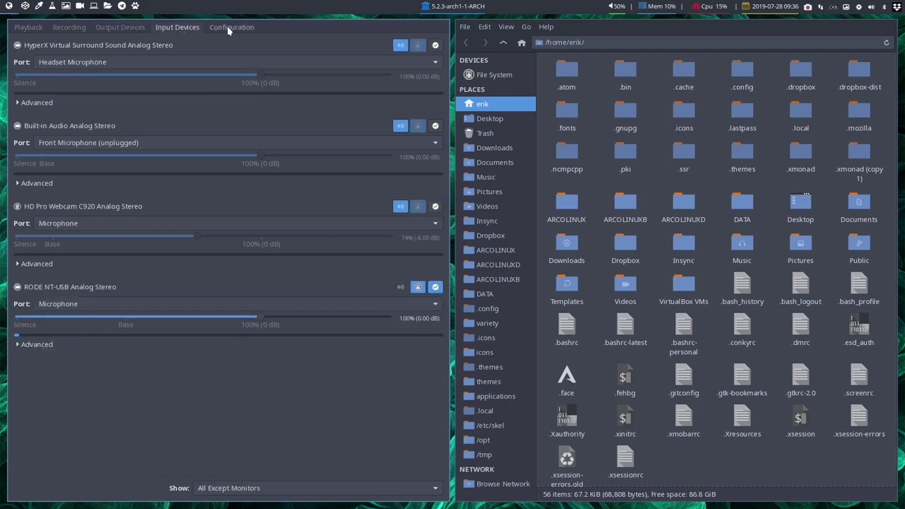
pyautogui.click(231, 28)
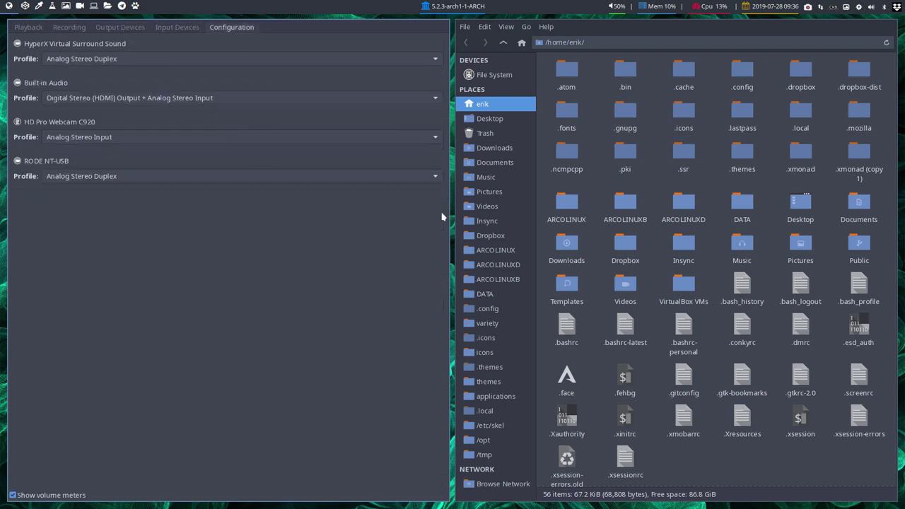
pyautogui.press('super+q')
pyautogui.press('super+q')
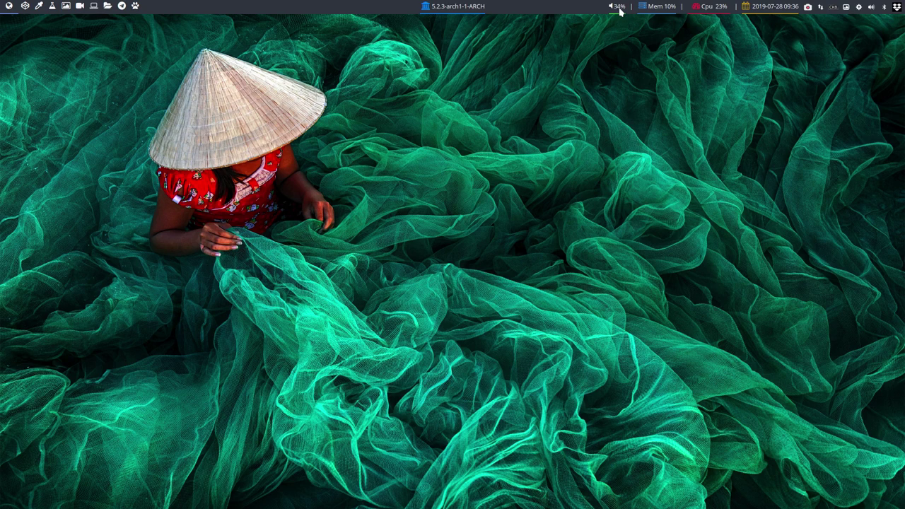
# Launch Spotify and start playing The Box.
pyautogui.click(872, 9)
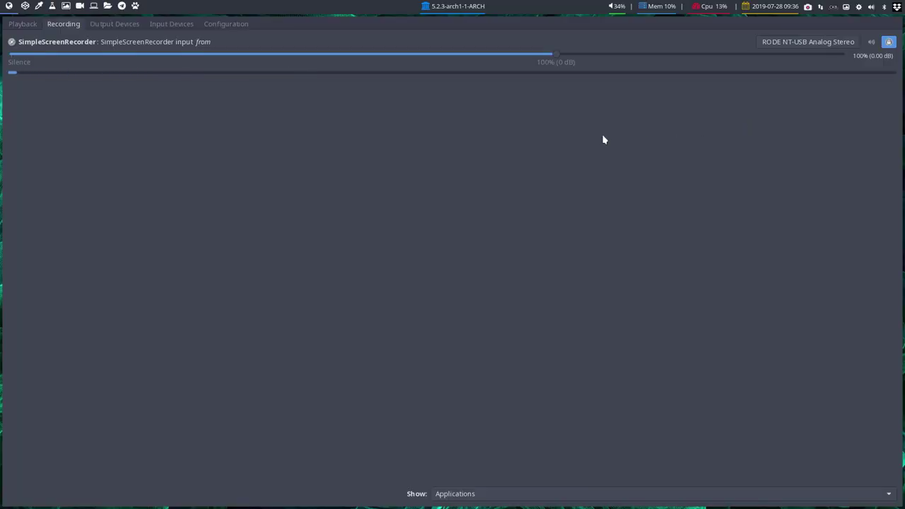
pyautogui.press('super+shift+q')
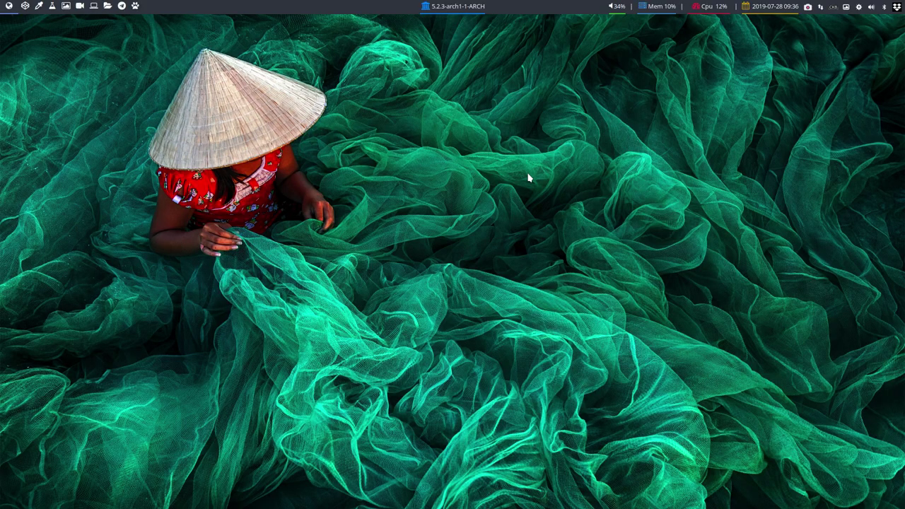
pyautogui.press('super+s')
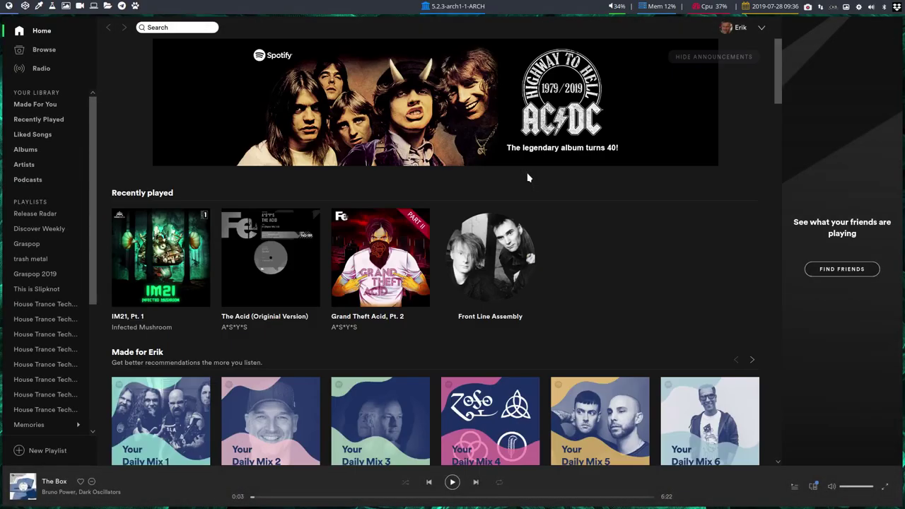
pyautogui.press('space')
# Lower the volume to about 2% with the polybar scroll and tray slider while The Box plays.
pyautogui.scroll(-1, 634, 424)
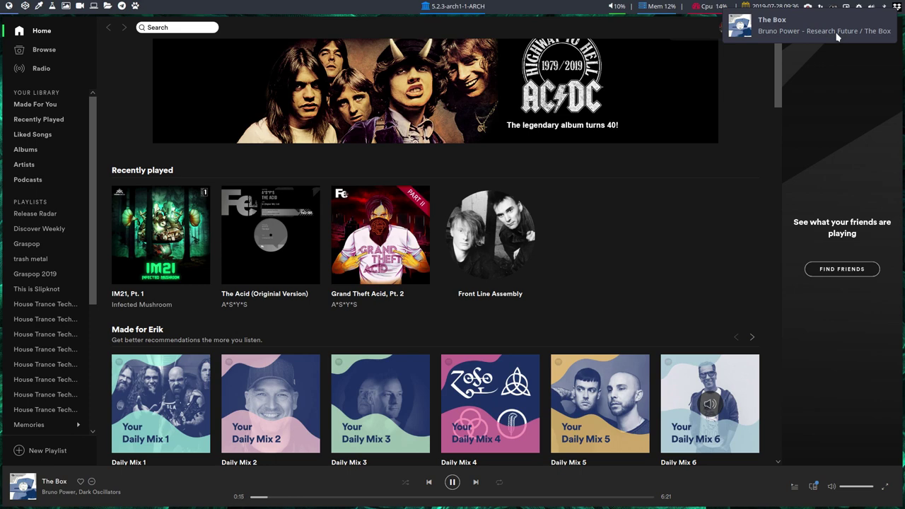
pyautogui.click(837, 35)
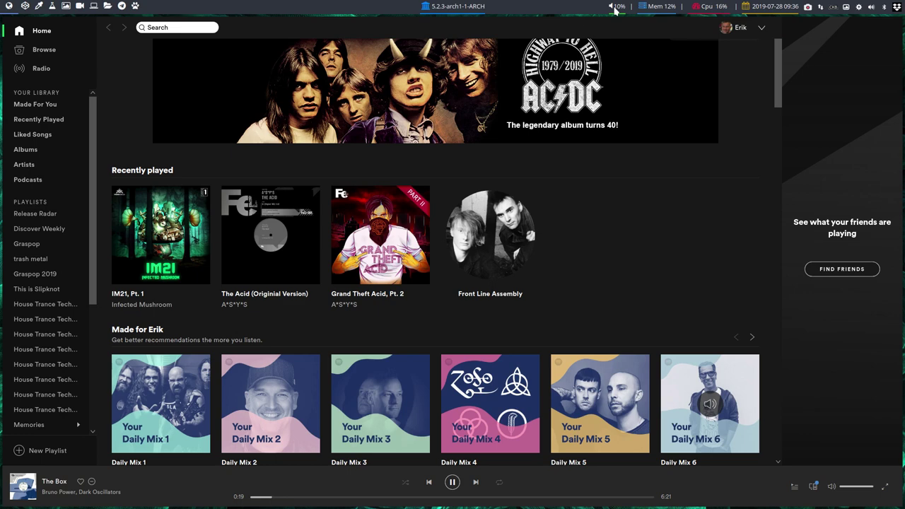
pyautogui.scroll(-2, 614, 10)
pyautogui.click(869, 10)
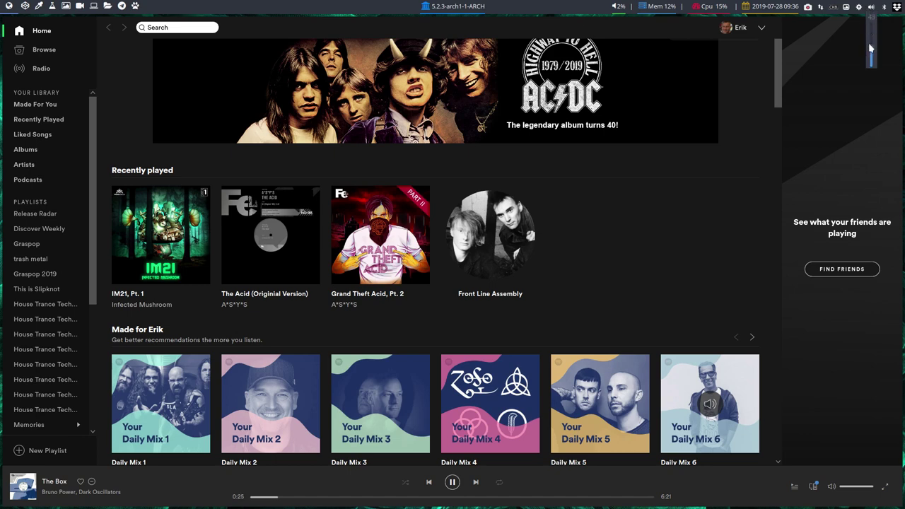
pyautogui.moveTo(870, 56); pyautogui.dragTo(872, 62)
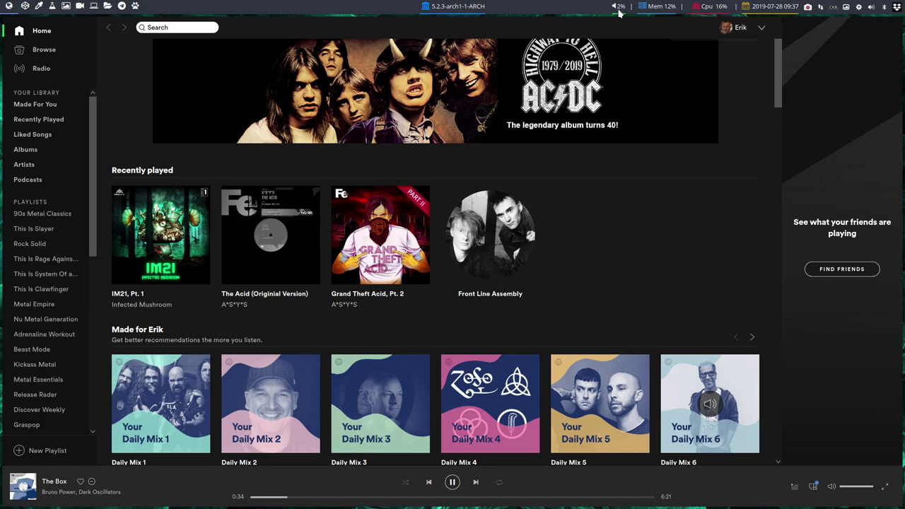
pyautogui.click(871, 8)
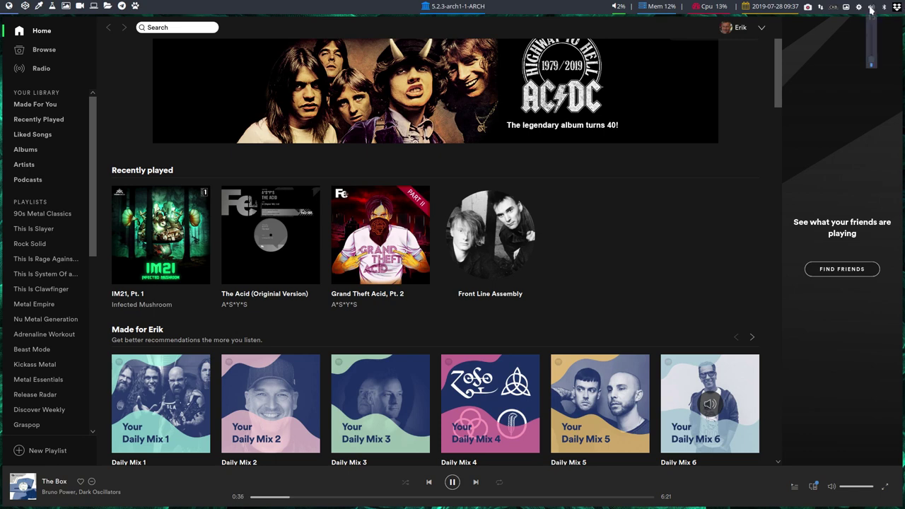
# Set volumeicon's controlled device to default with the Master channel.
pyautogui.rightClick(871, 7)
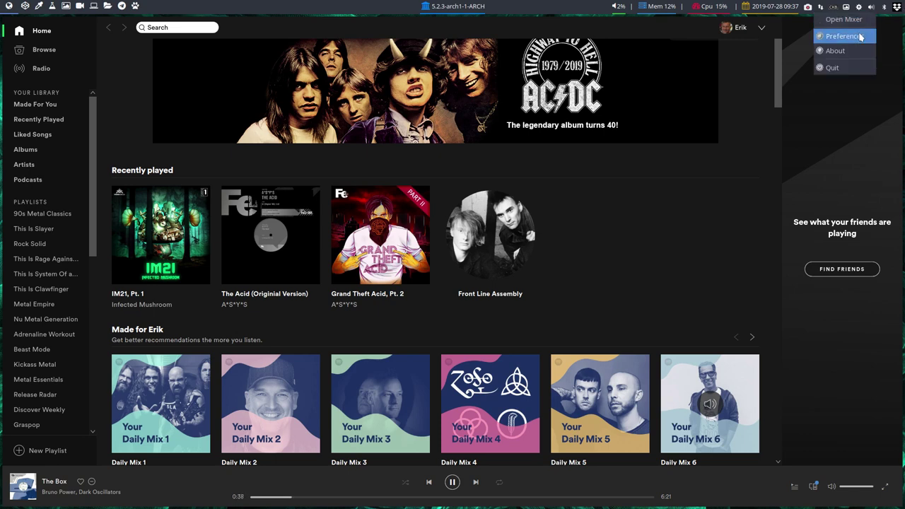
pyautogui.click(859, 34)
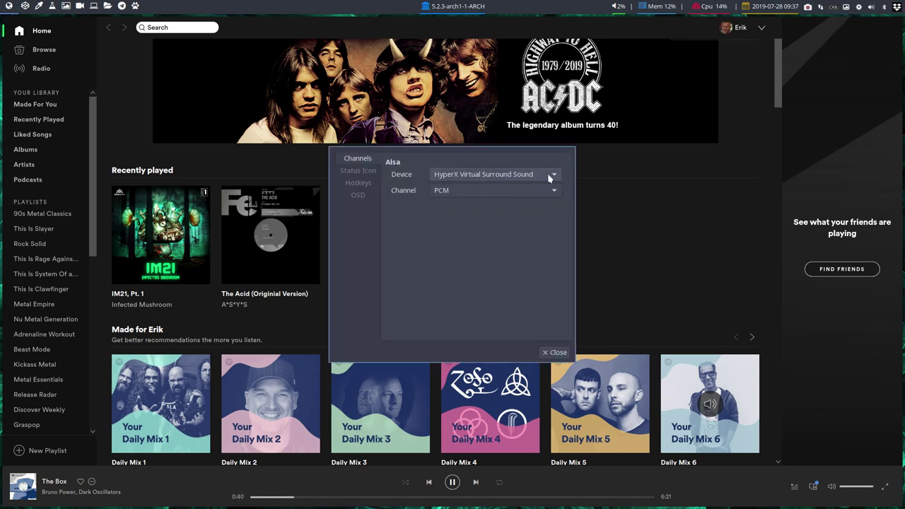
pyautogui.click(449, 192)
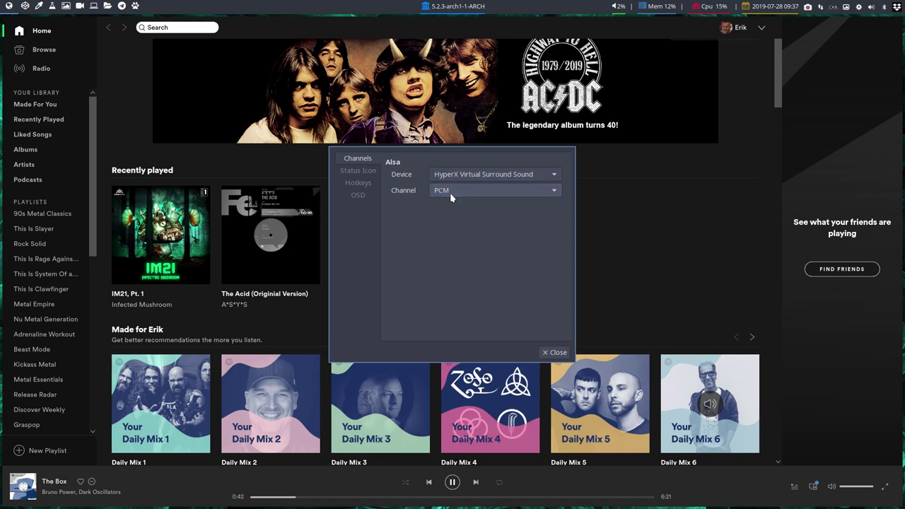
pyautogui.click(501, 177)
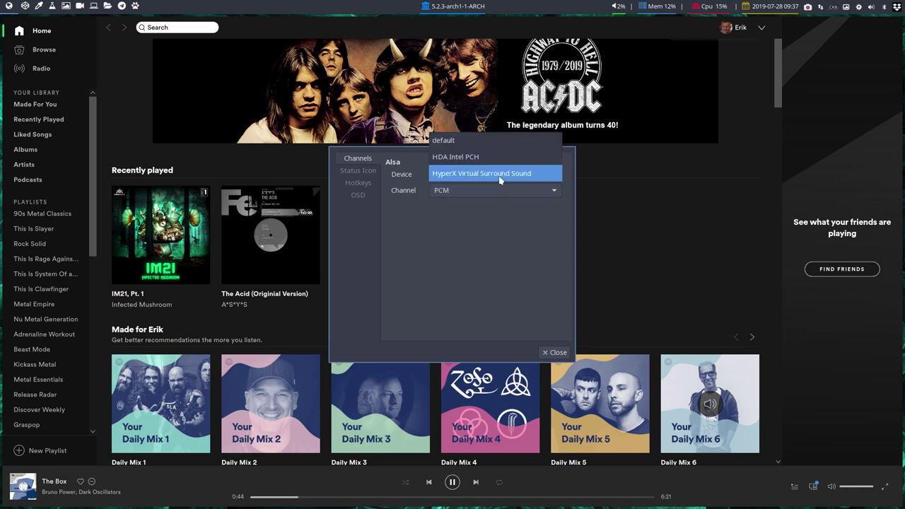
pyautogui.click(499, 177)
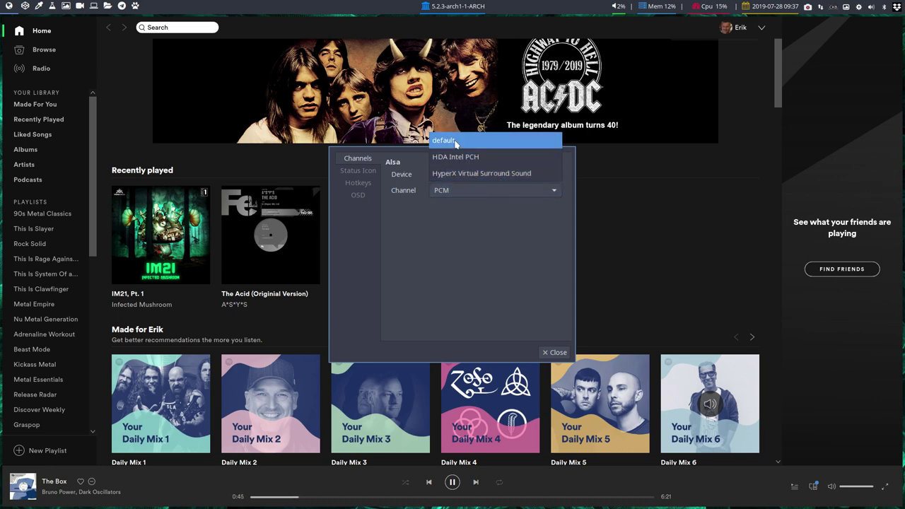
# Raise the tray volume to 12% and close volumeicon's preferences.
pyautogui.click(559, 352)
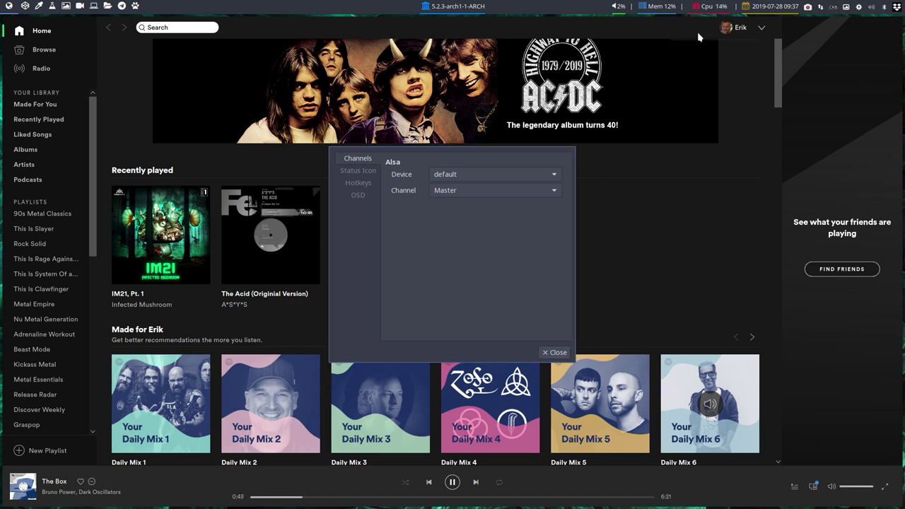
pyautogui.scroll(1, 617, 10)
pyautogui.scroll(1, 616, 10)
pyautogui.scroll(1, 617, 10)
pyautogui.scroll(2, 617, 10)
pyautogui.click(558, 352)
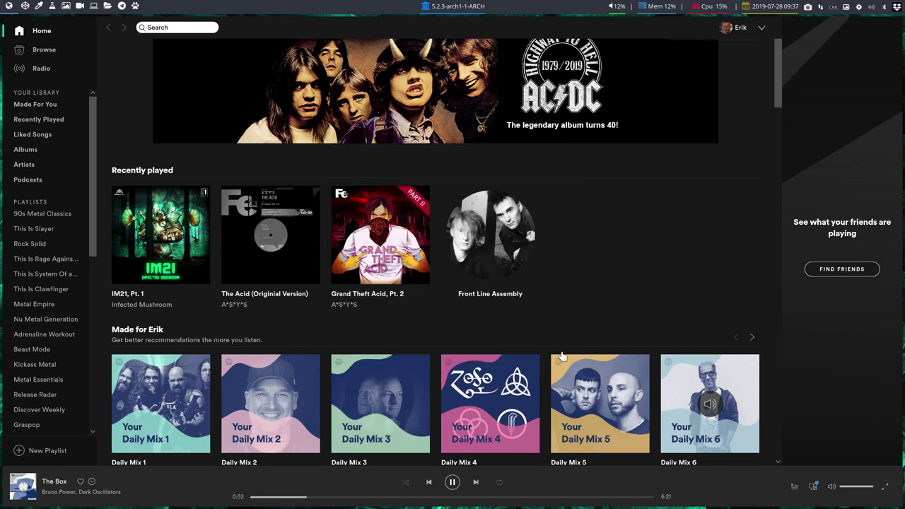
# Keep Spotify's stream on HyperX Virtual Surround Sound and view the Configuration tab's profiles.
pyautogui.click(617, 9)
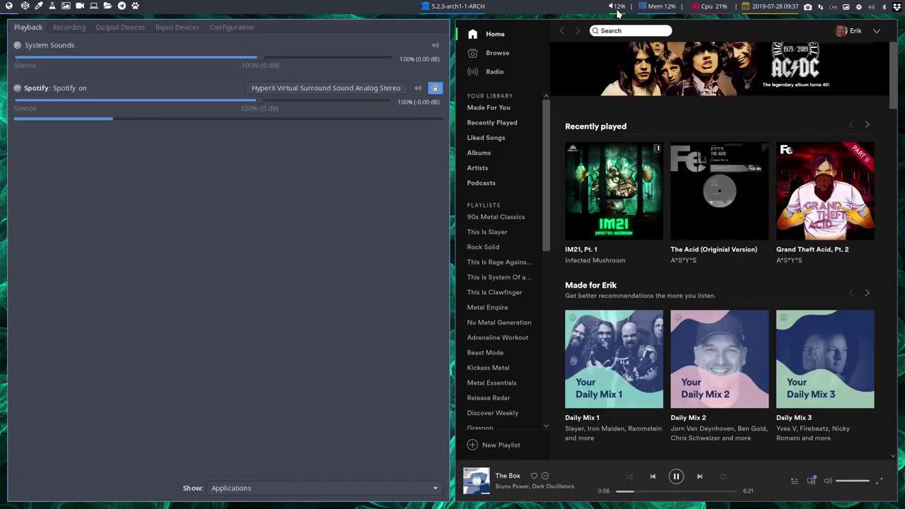
pyautogui.click(300, 89)
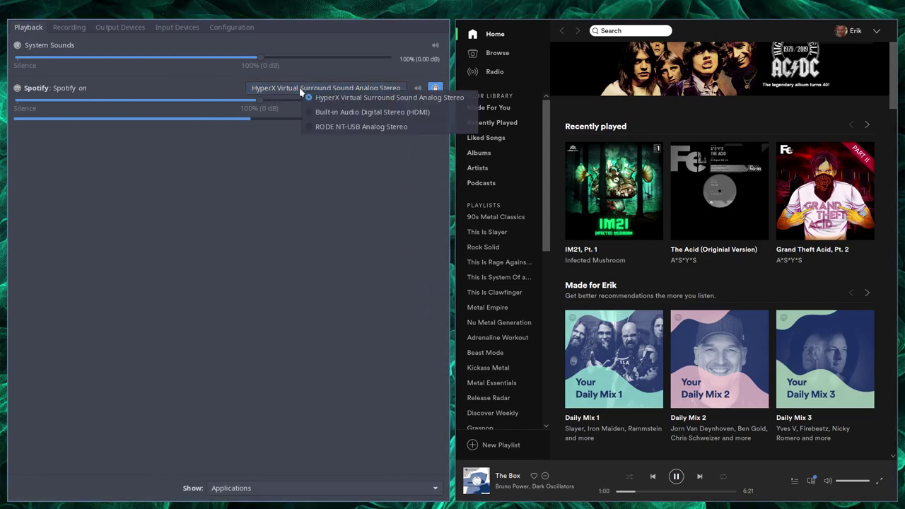
pyautogui.click(369, 97)
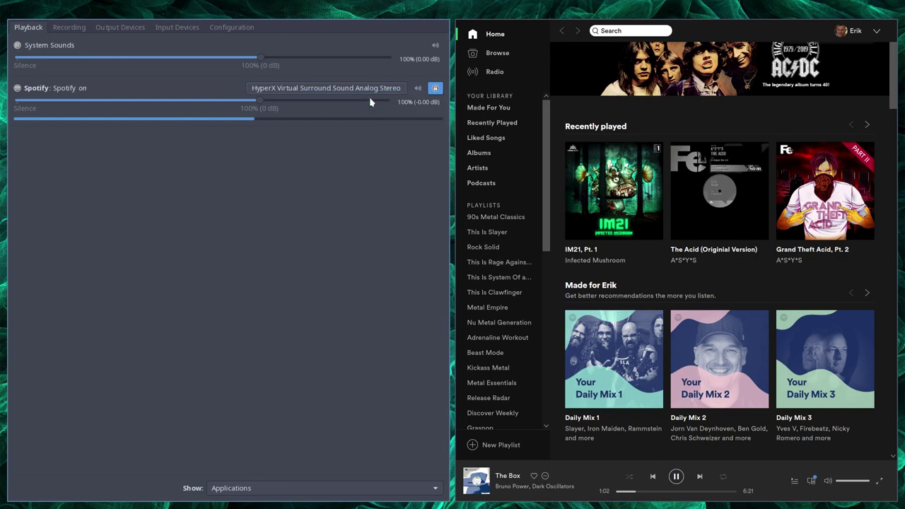
pyautogui.click(233, 29)
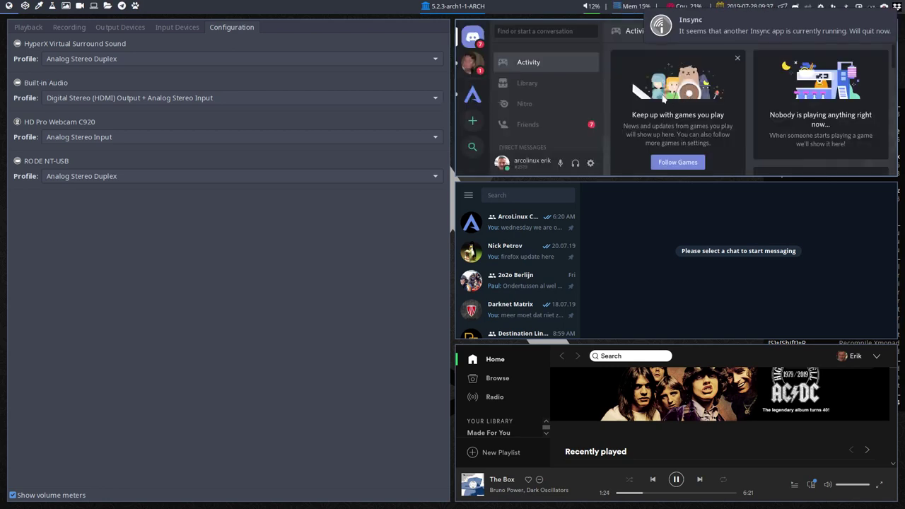
pyautogui.click(830, 26)
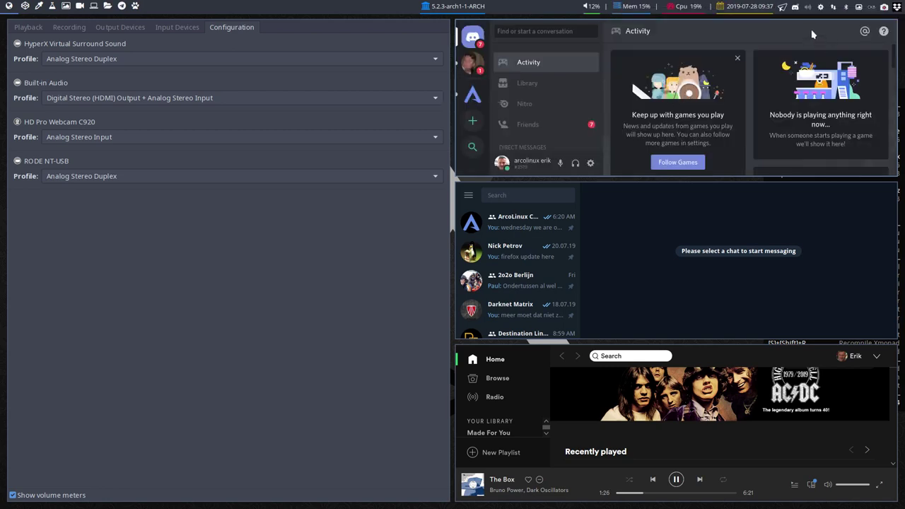
# Quit Discord and Telegram from their tray icons.
pyautogui.rightClick(795, 7)
pyautogui.click(827, 82)
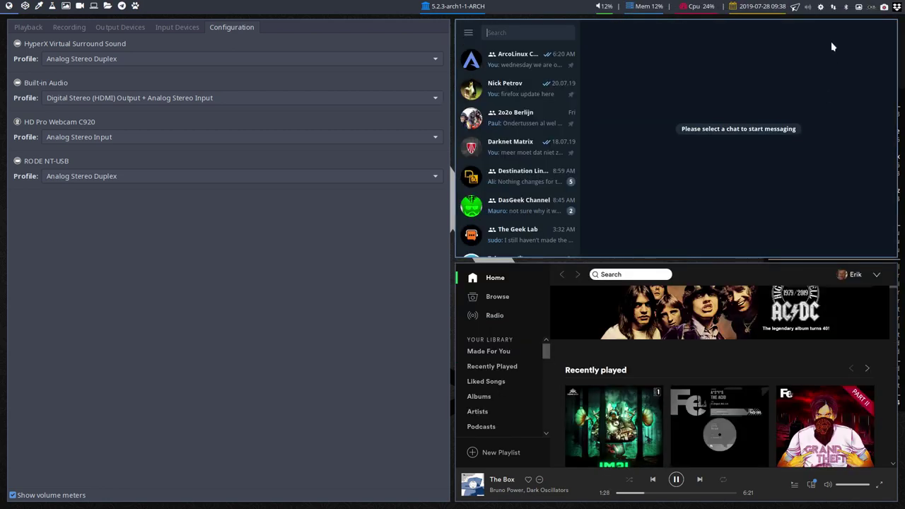
pyautogui.rightClick(796, 8)
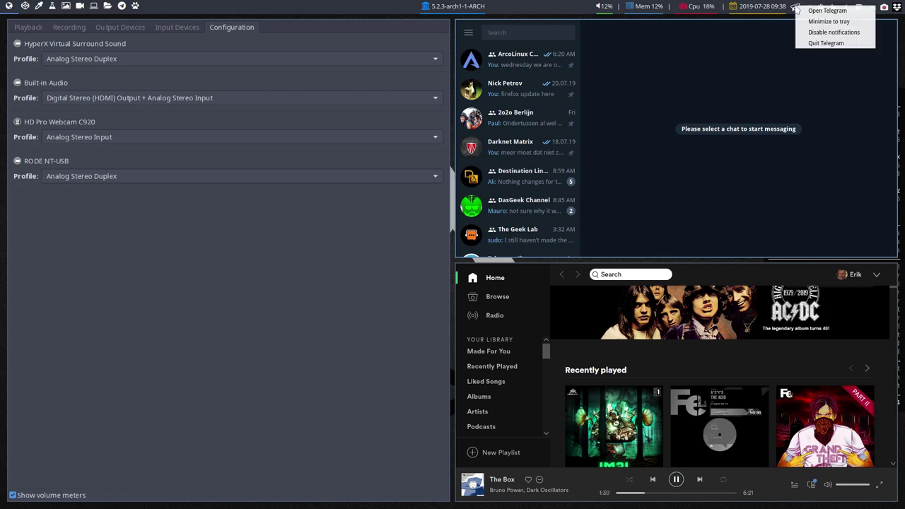
pyautogui.click(816, 43)
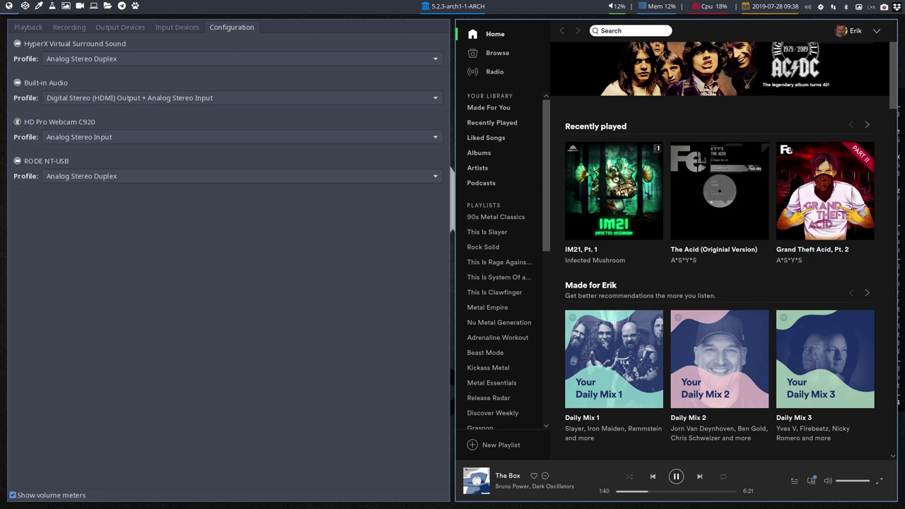
# Back on the Playback tab, reconfirm HyperX as Spotify's output device.
pyautogui.hotkey('alt', 'p')
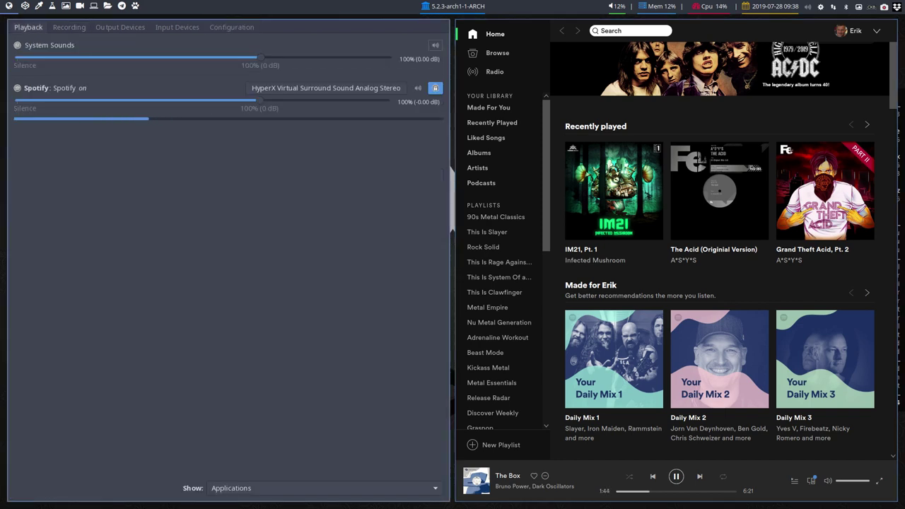
pyautogui.press('Tab')
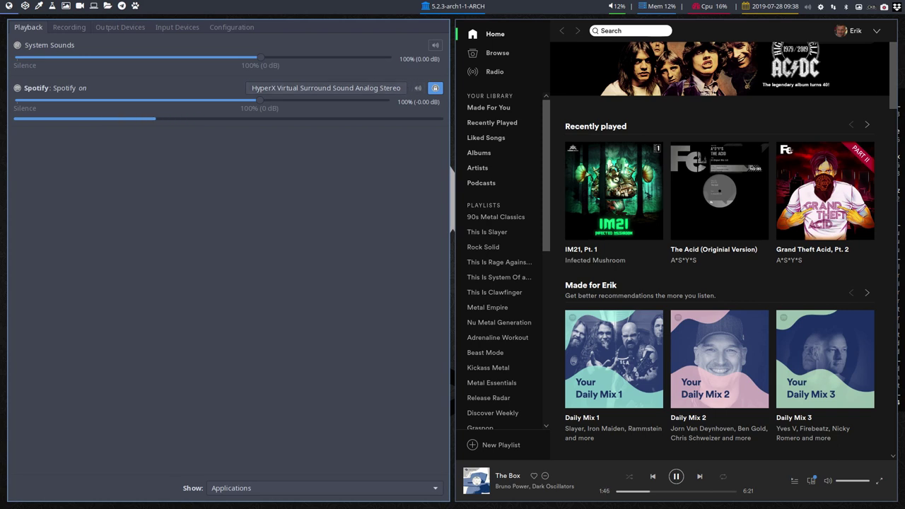
pyautogui.press('space')
pyautogui.press('Down')
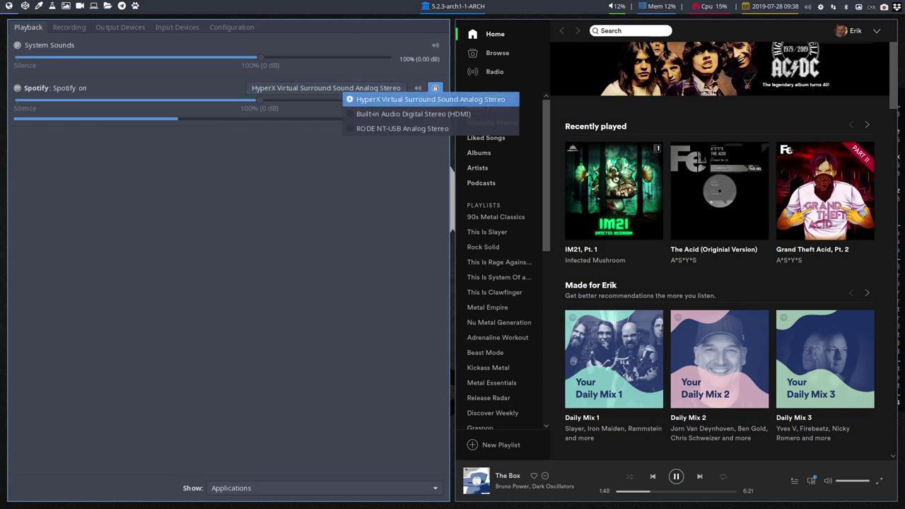
pyautogui.press('Return')
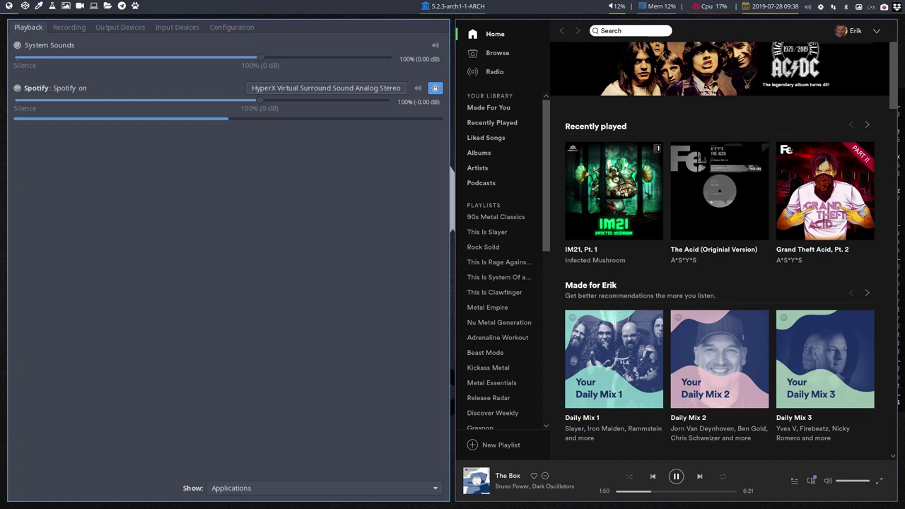
# Toggle Spotify's mute on and off, then show the Output Devices list.
pyautogui.press('Tab')
pyautogui.press('space')
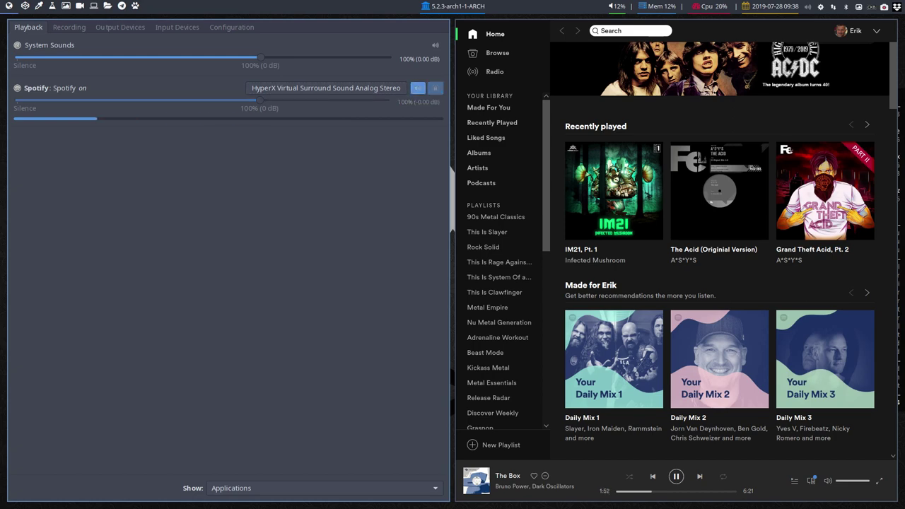
pyautogui.press('space')
pyautogui.press('Tab')
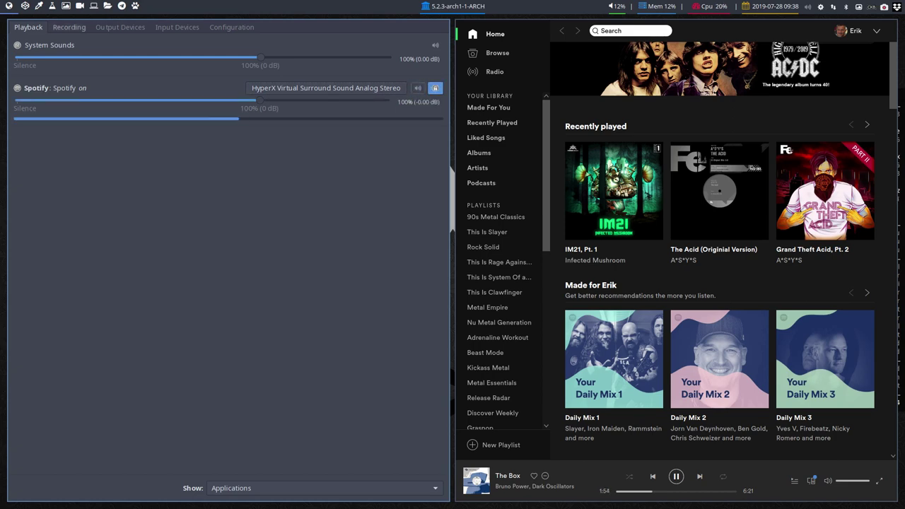
pyautogui.hotkey('ctrl', 'pagedown')
pyautogui.hotkey('ctrl', 'pagedown')
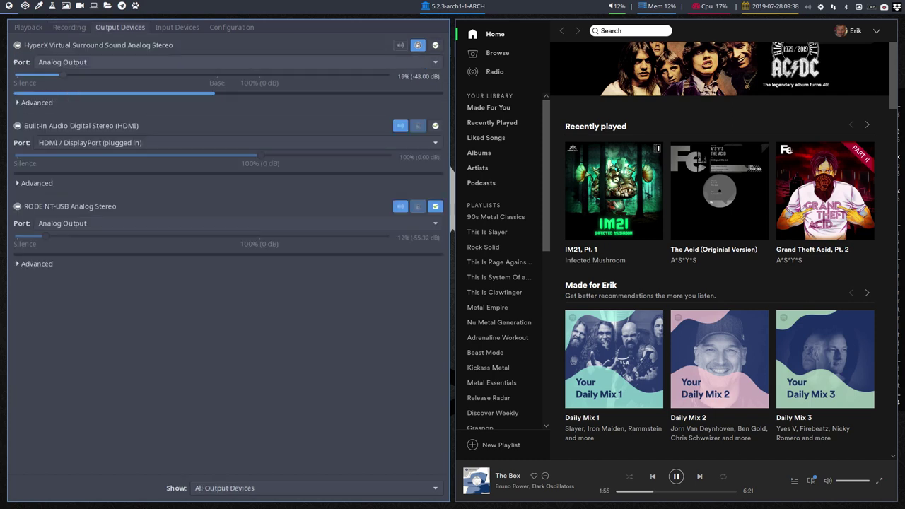
# Make HyperX the fallback output at 47% volume and relaunch Telegram and Discord.
pyautogui.press('space')
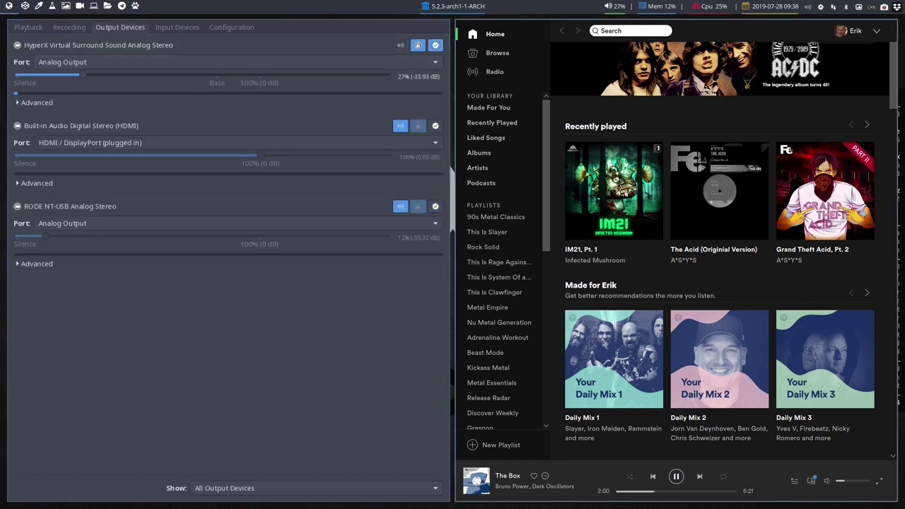
pyautogui.press('Left')
pyautogui.press('Left')
pyautogui.press('Right')
pyautogui.press('Right')
pyautogui.press('Right')
pyautogui.press('Right')
pyautogui.press('Right')
pyautogui.press('XF86AudioRaiseVolume')
pyautogui.press('XF86AudioRaiseVolume')
pyautogui.press('XF86AudioRaiseVolume')
pyautogui.press('XF86AudioRaiseVolume')
pyautogui.press('XF86AudioRaiseVolume')
pyautogui.press('XF86AudioRaiseVolume')
pyautogui.press('XF86AudioLowerVolume')
pyautogui.press('XF86AudioLowerVolume')
pyautogui.press('XF86AudioLowerVolume')
pyautogui.press('XF86AudioLowerVolume')
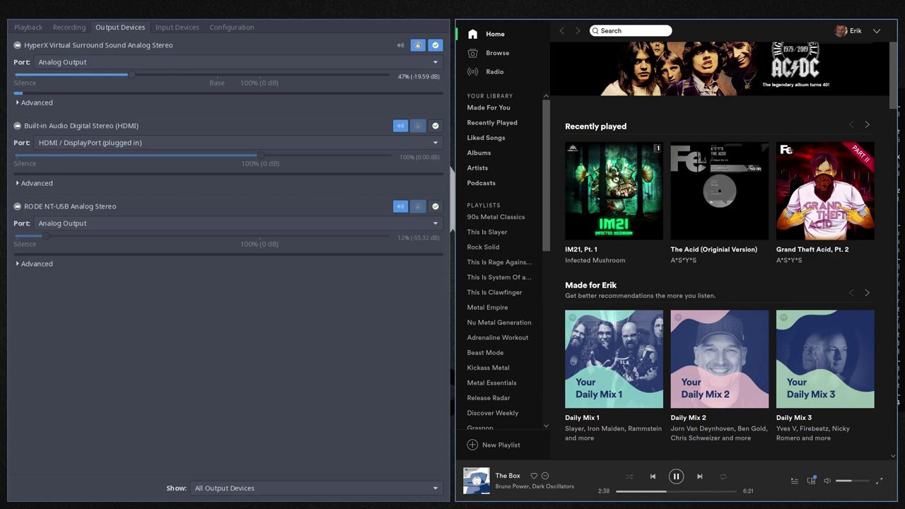
pyautogui.press('super+t')
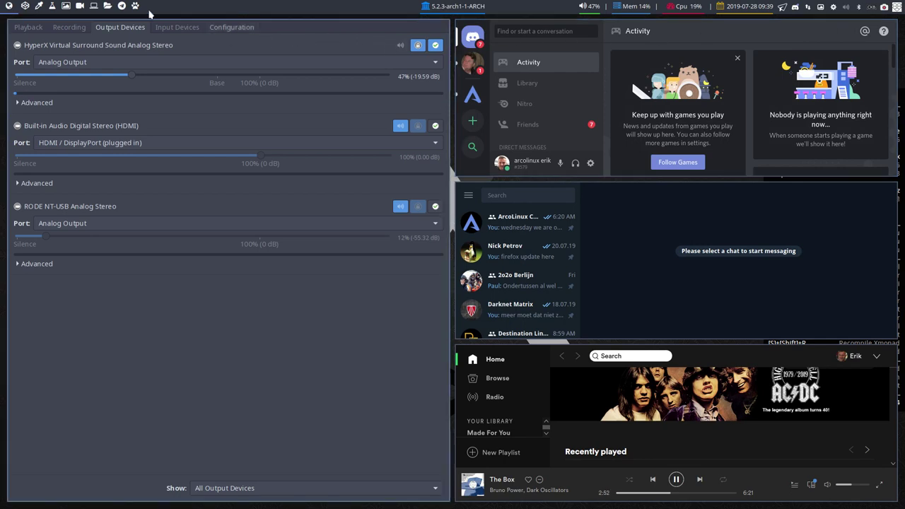
# On workspace 2, reinstall polybar via 'yay polybar' in urxvt, choosing package 3.
pyautogui.click(24, 6)
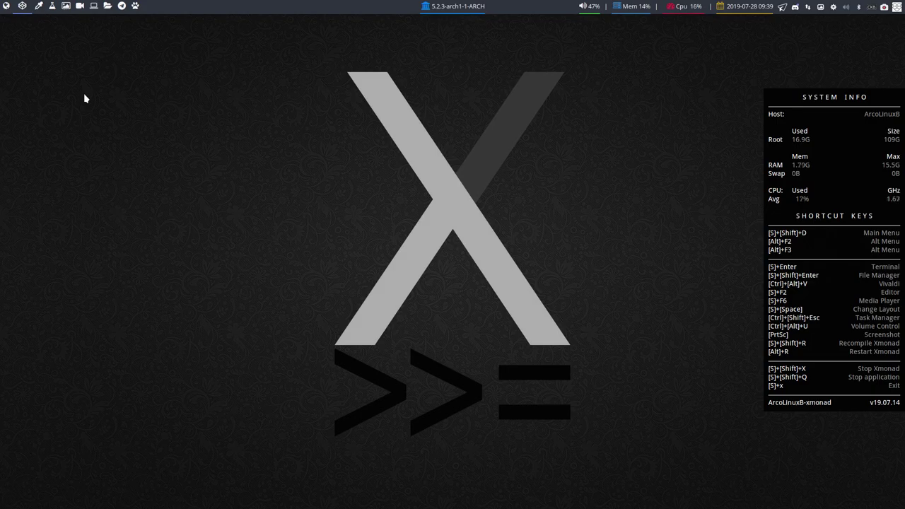
pyautogui.press('super+Return')
pyautogui.write('ya')
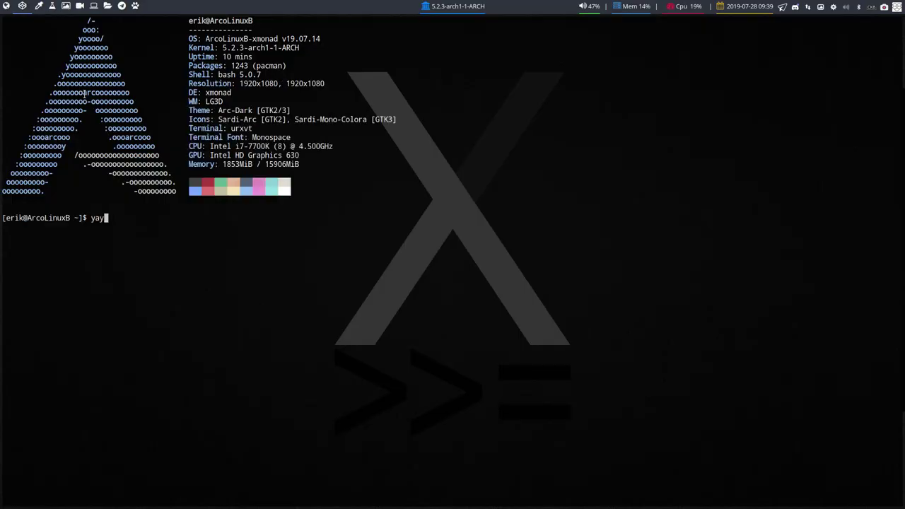
pyautogui.write('y pol')
pyautogui.write('ybar')
pyautogui.press('Return')
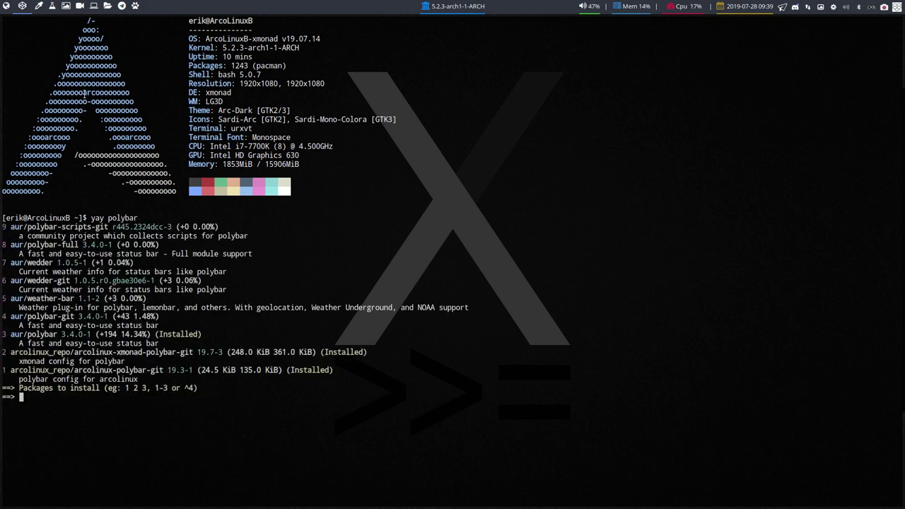
pyautogui.write('3')
pyautogui.press('Return')
pyautogui.press('Return')
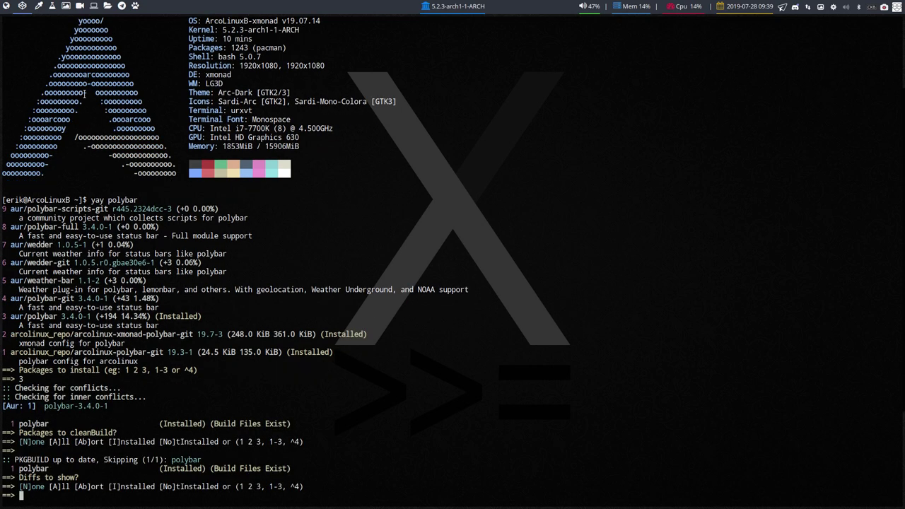
pyautogui.press('Return')
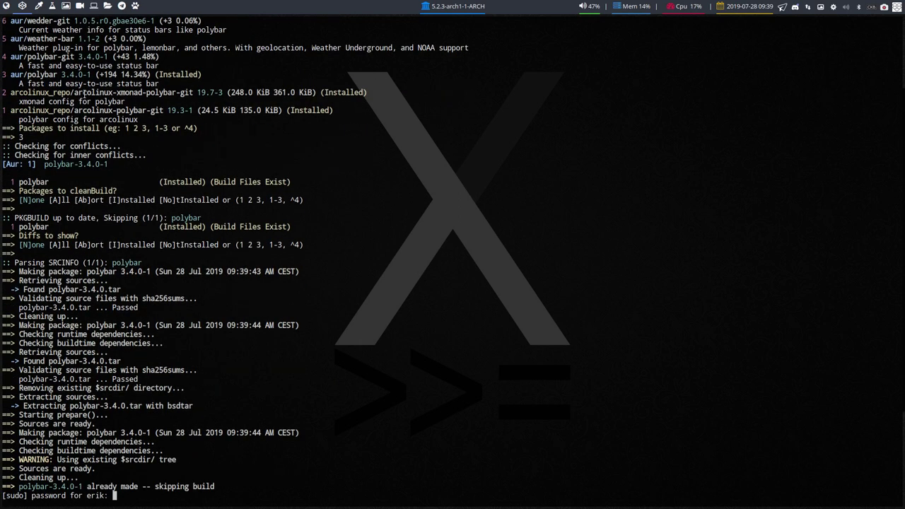
pyautogui.press('Return')
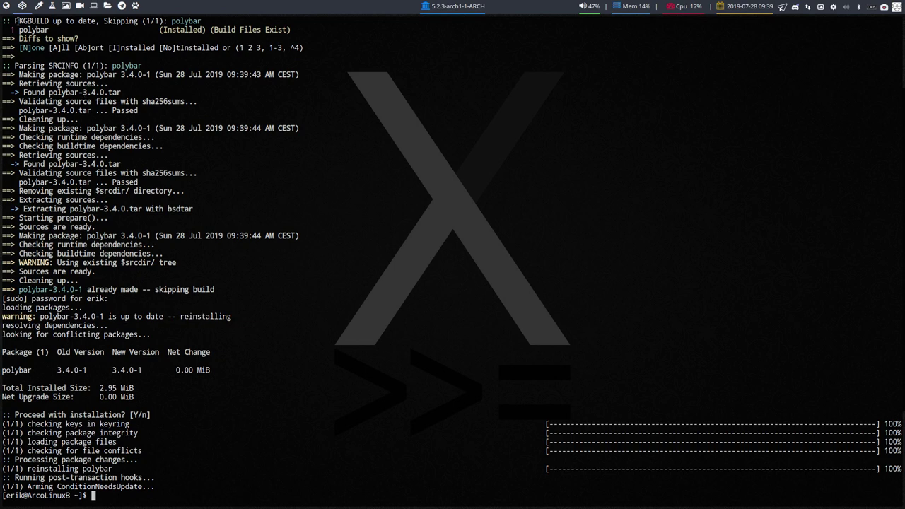
# Back on workspace 1, pause Spotify and close Discord, Telegram and Spotify.
pyautogui.click(9, 7)
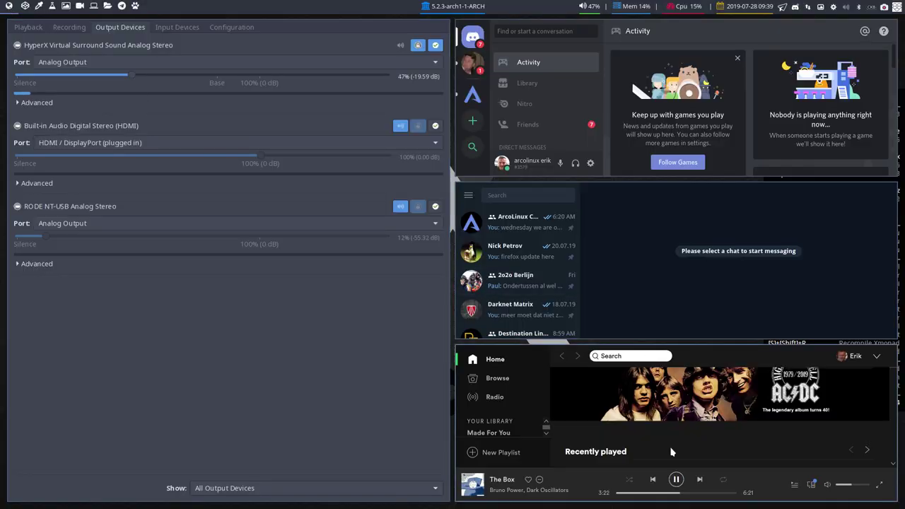
pyautogui.click(673, 481)
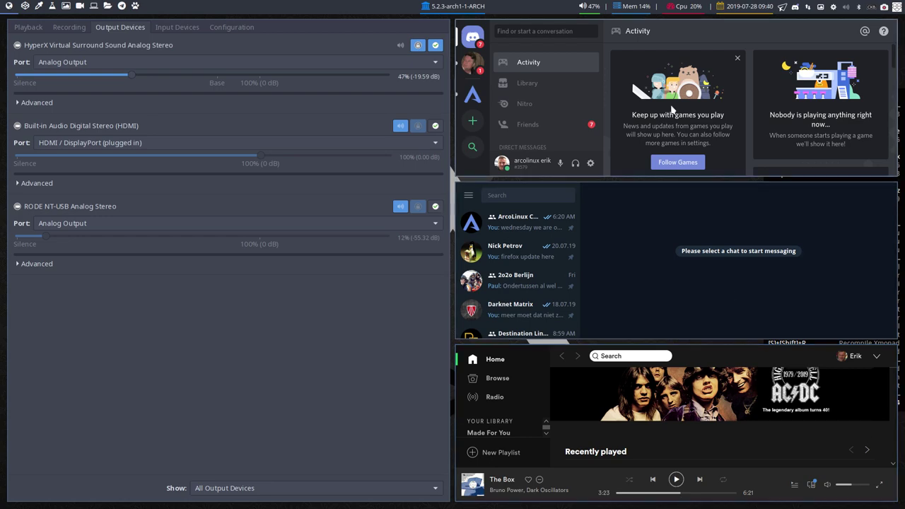
pyautogui.press('super+q')
pyautogui.press('super+q')
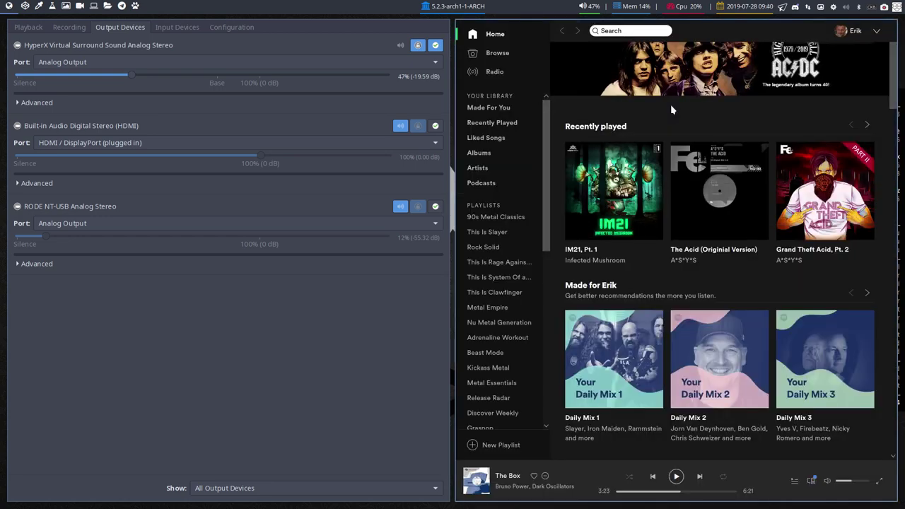
pyautogui.press('super+q')
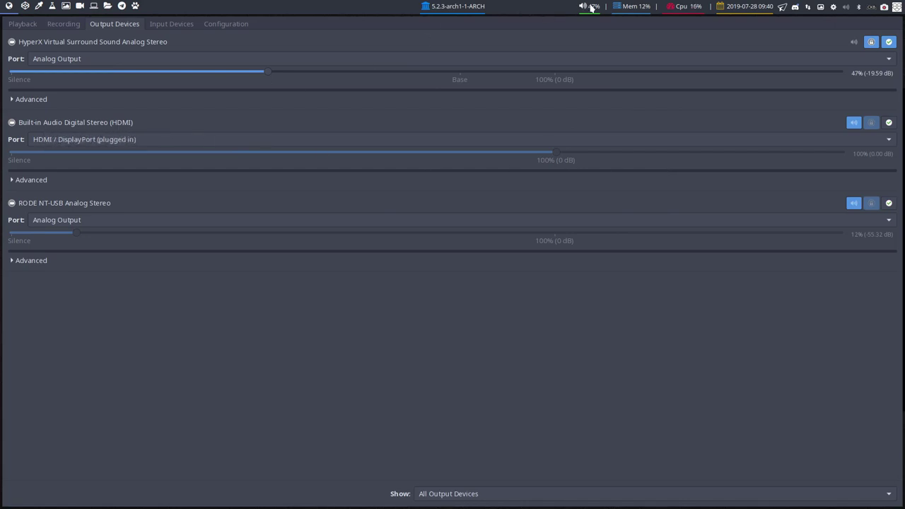
# Scroll polybar's volume module, leaving the HyperX output at 54%.
pyautogui.scroll(-2, 591, 7)
pyautogui.scroll(-2, 591, 7)
pyautogui.scroll(-3, 593, 7)
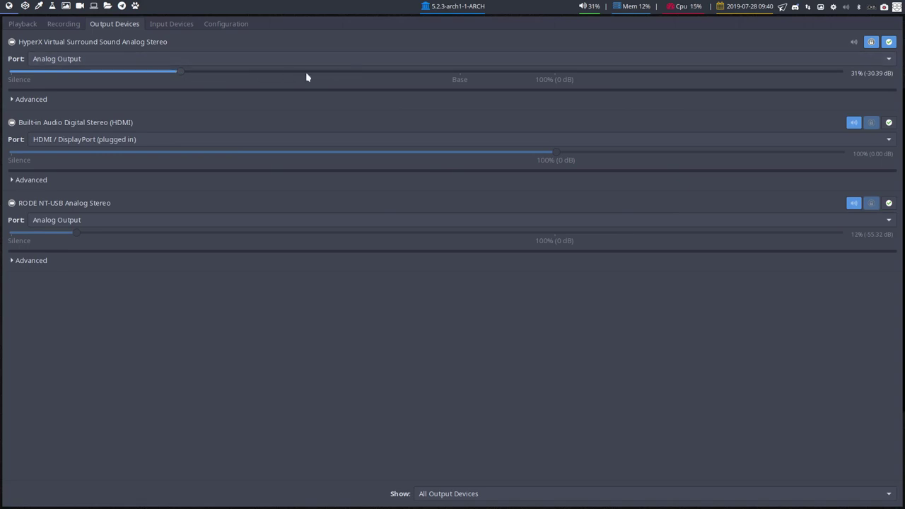
pyautogui.scroll(5, 588, 16)
pyautogui.scroll(-4, 588, 15)
pyautogui.scroll(3, 587, 15)
pyautogui.scroll(-1, 588, 15)
# Raise the RODE NT-USB output to 40% with the tray volume slider.
pyautogui.click(847, 11)
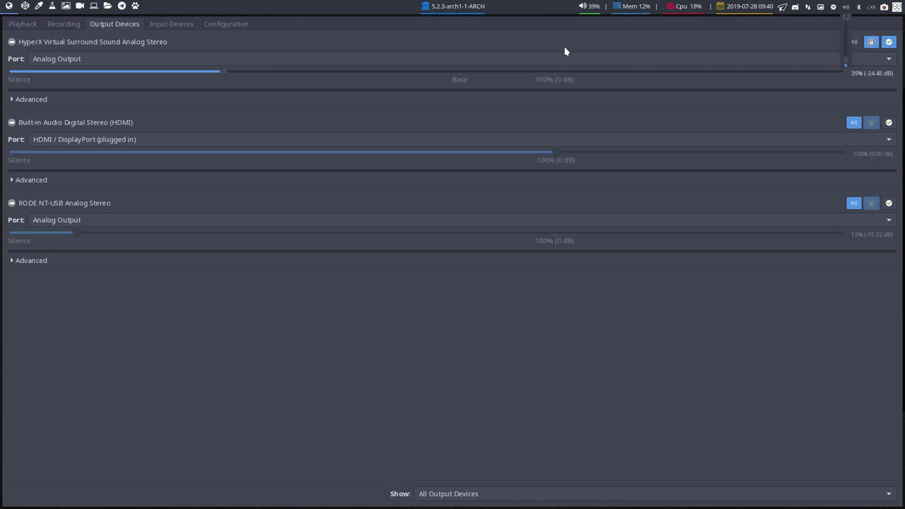
pyautogui.scroll(3, 243, 73)
pyautogui.scroll(-8, 243, 73)
pyautogui.scroll(2, 243, 73)
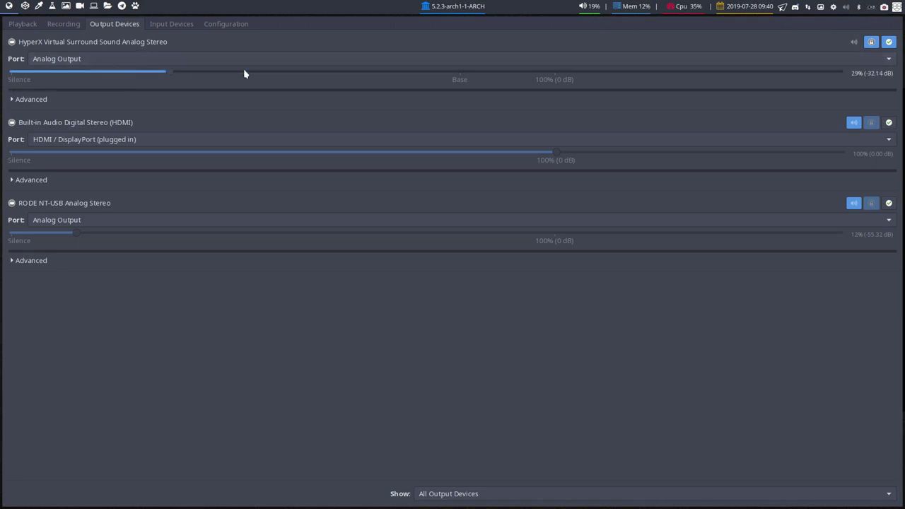
pyautogui.scroll(6, 243, 72)
pyautogui.scroll(2, 247, 74)
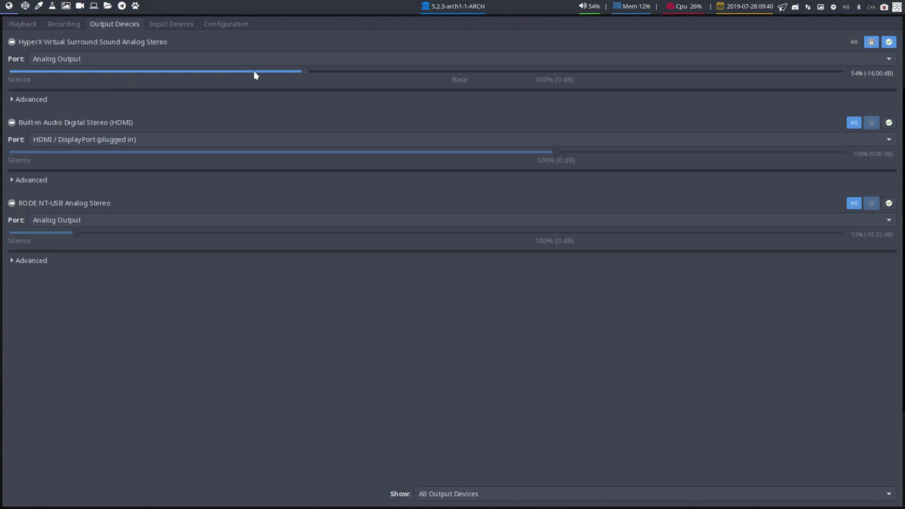
pyautogui.click(847, 8)
pyautogui.moveTo(847, 65); pyautogui.dragTo(848, 56)
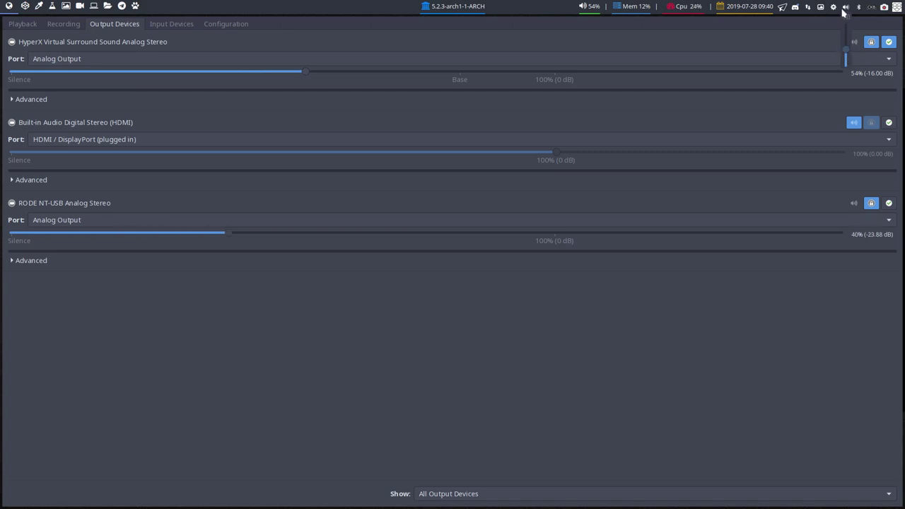
pyautogui.rightClick(845, 8)
# Set volumeicon's controlled device to HyperX Virtual Surround Sound.
pyautogui.click(863, 36)
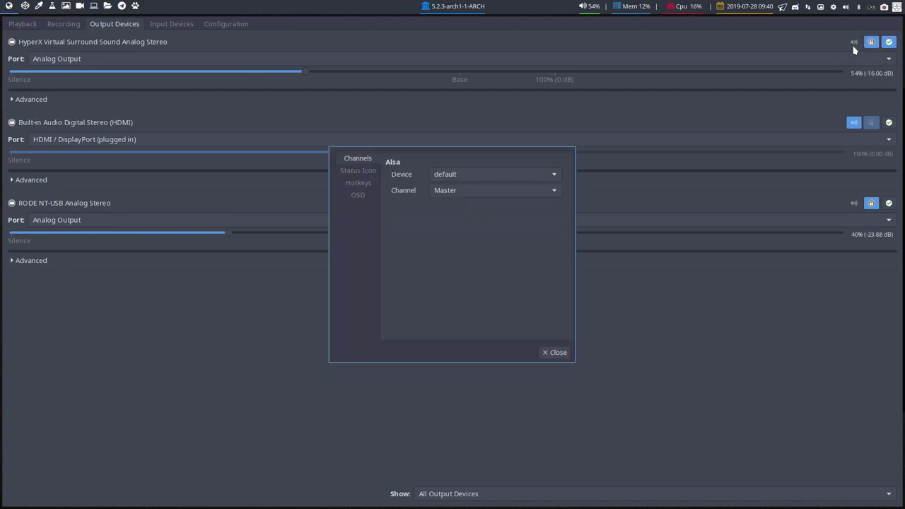
pyautogui.click(505, 174)
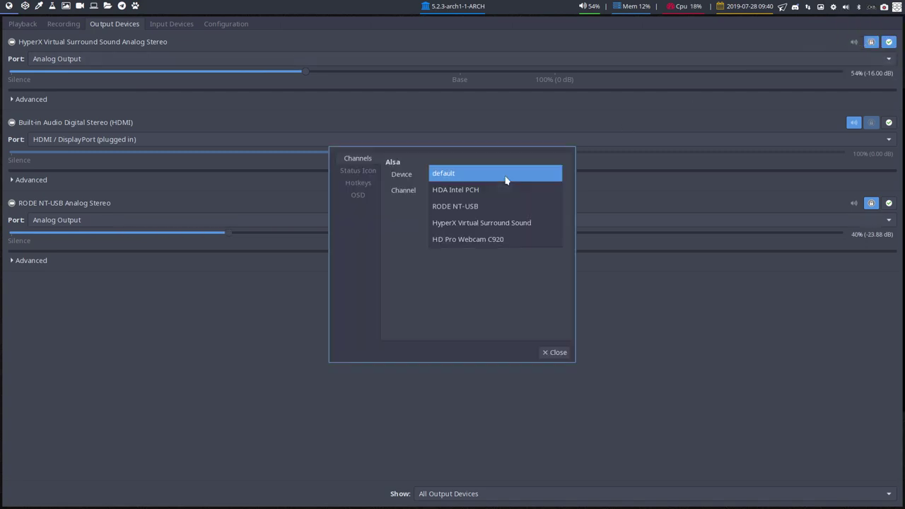
pyautogui.click(510, 222)
pyautogui.click(558, 352)
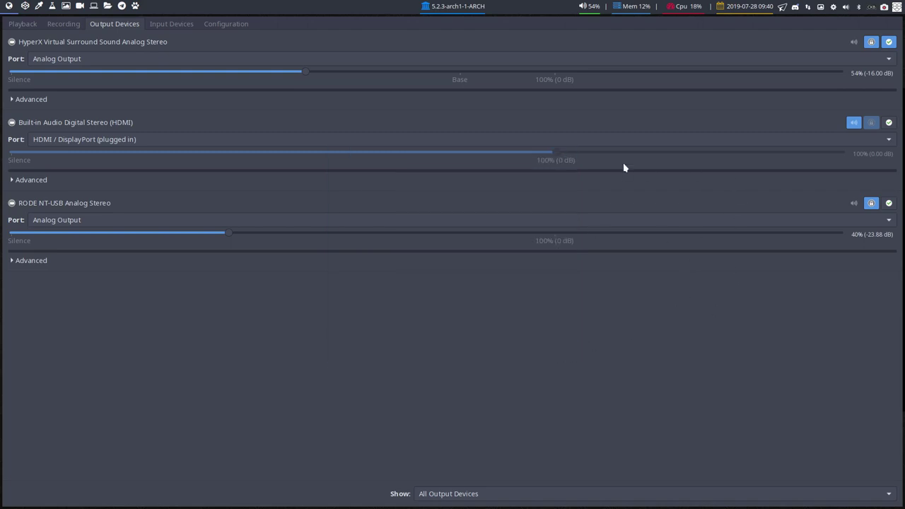
# Raise the HyperX volume to 68% with the tray slider.
pyautogui.click(846, 7)
pyautogui.scroll(-3, 844, 44)
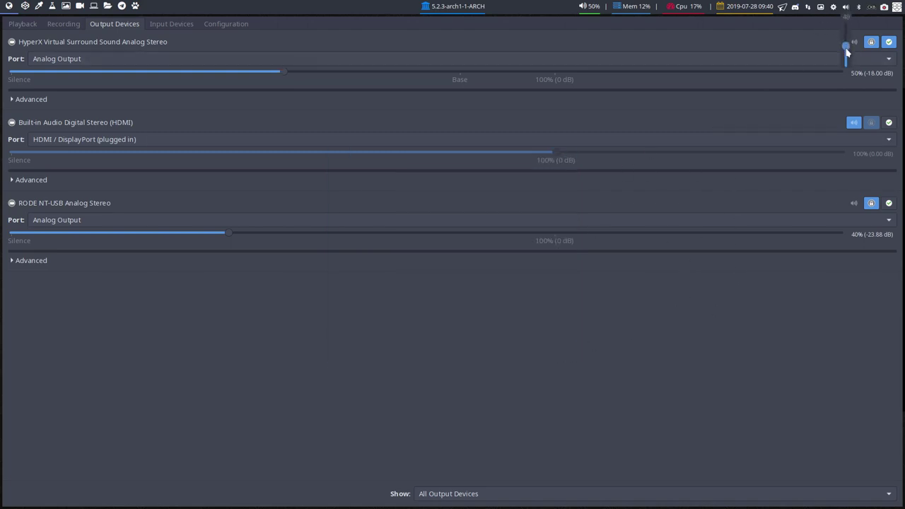
pyautogui.scroll(5, 845, 43)
pyautogui.moveTo(849, 47)
pyautogui.mouseDown()
pyautogui.moveTo(848, 54)
pyautogui.moveTo(843, 36)
pyautogui.moveTo(851, 40)
pyautogui.mouseUp()
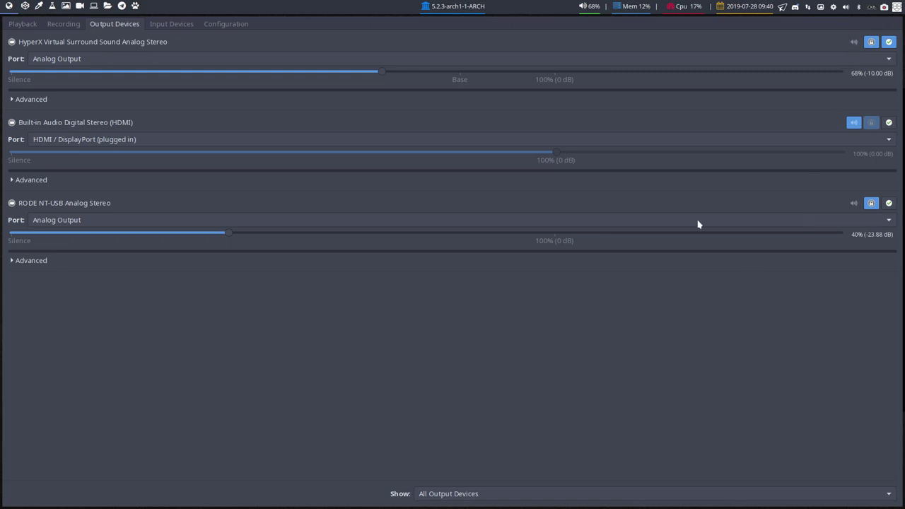
# Scroll the tray icon to test, settling HyperX output at 40%.
pyautogui.scroll(-2, 592, 7)
pyautogui.scroll(2, 593, 7)
pyautogui.scroll(-2, 593, 8)
pyautogui.scroll(-2, 595, 12)
pyautogui.scroll(-2, 595, 13)
pyautogui.scroll(-2, 596, 13)
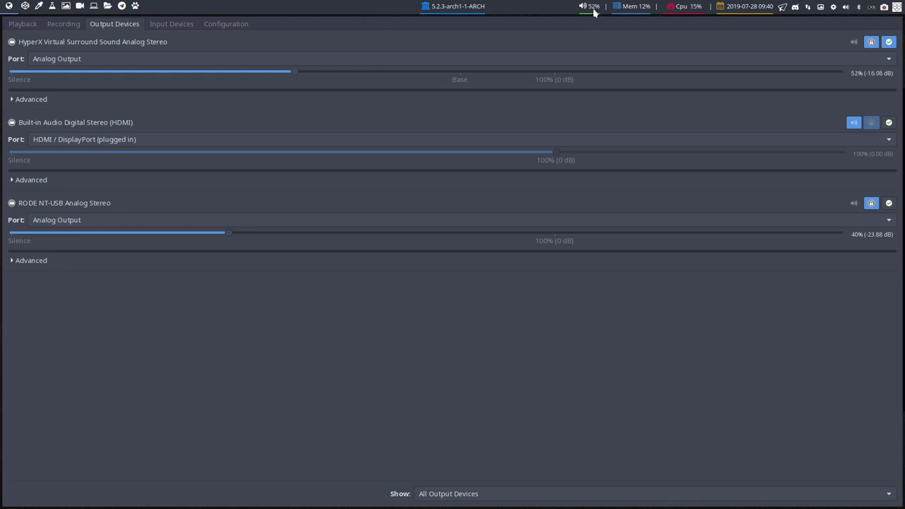
pyautogui.scroll(-4, 593, 11)
pyautogui.scroll(-2, 593, 10)
pyautogui.scroll(-4, 592, 11)
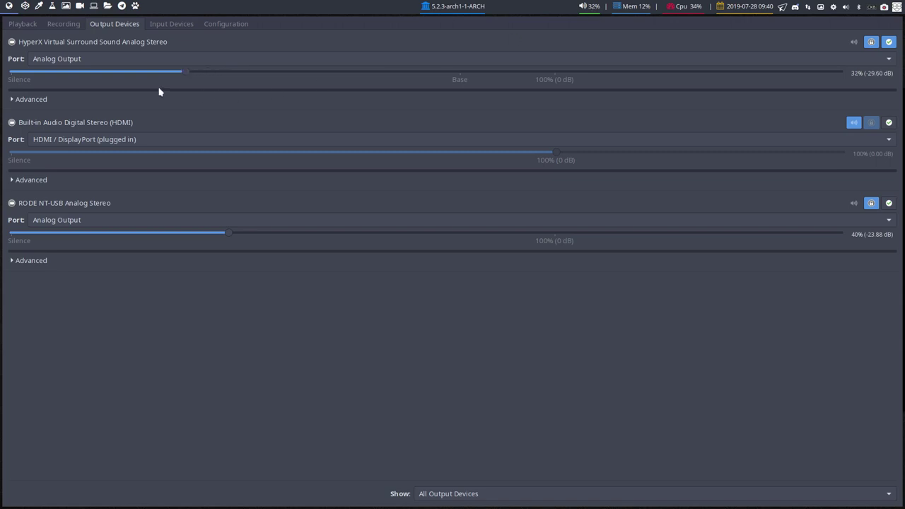
pyautogui.scroll(3, 588, 8)
pyautogui.scroll(1, 588, 8)
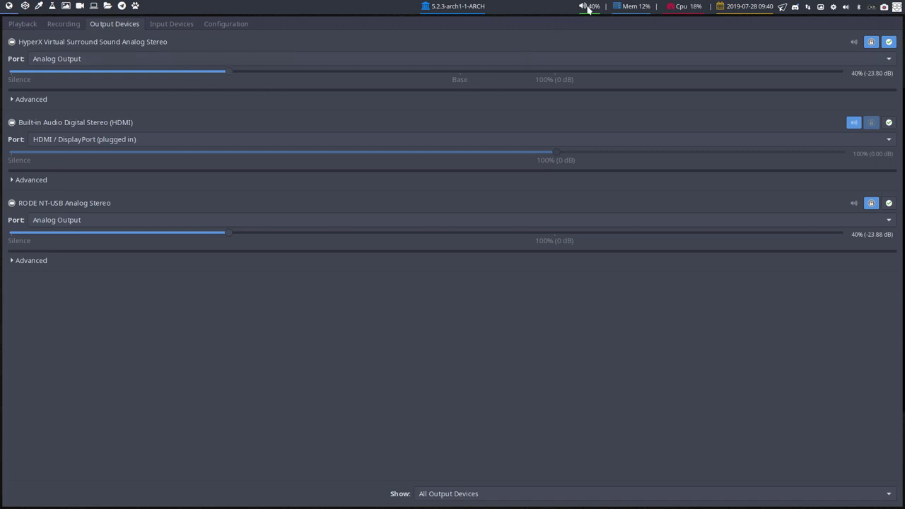